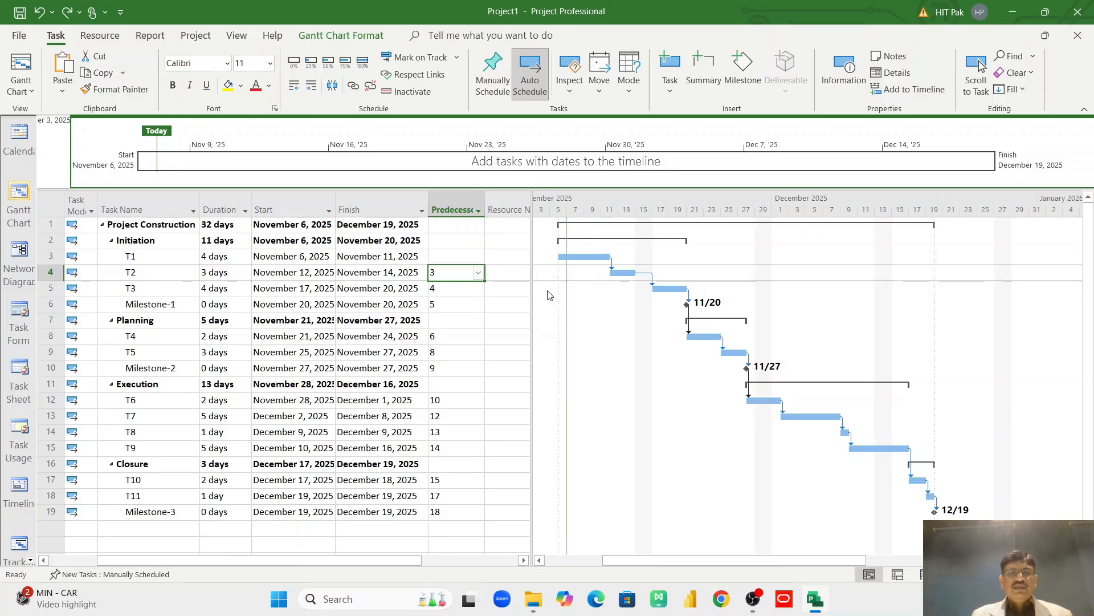
- Change T2's predecessor to 3FS+2 days, giving the finish-to-start link a two-day lag
{"action": "left_click", "coordinate": [456, 274]}
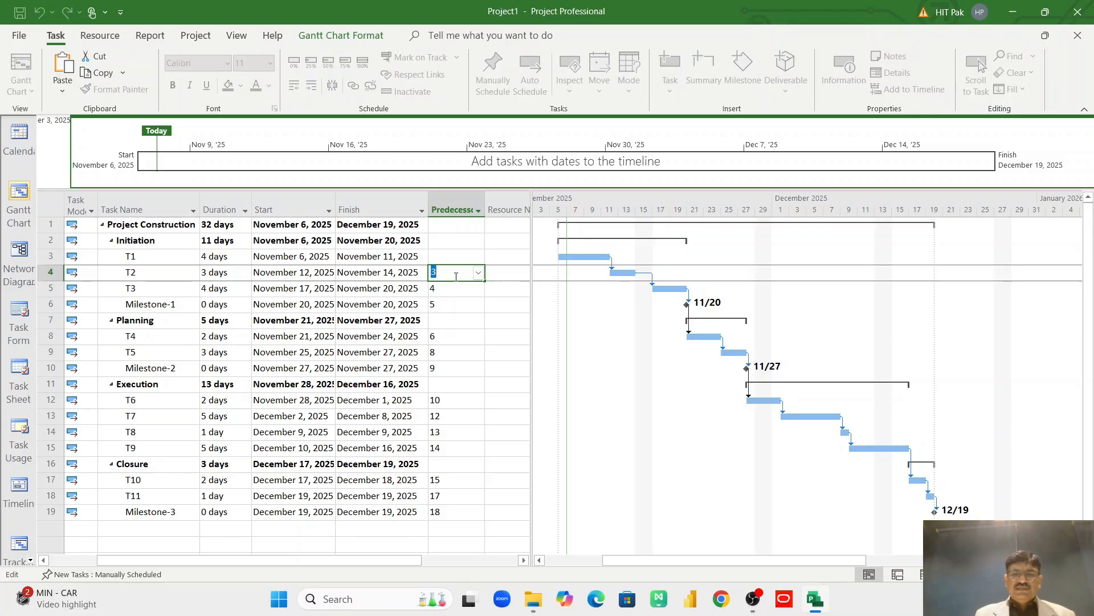
{"action": "key", "text": "BackSpace"}
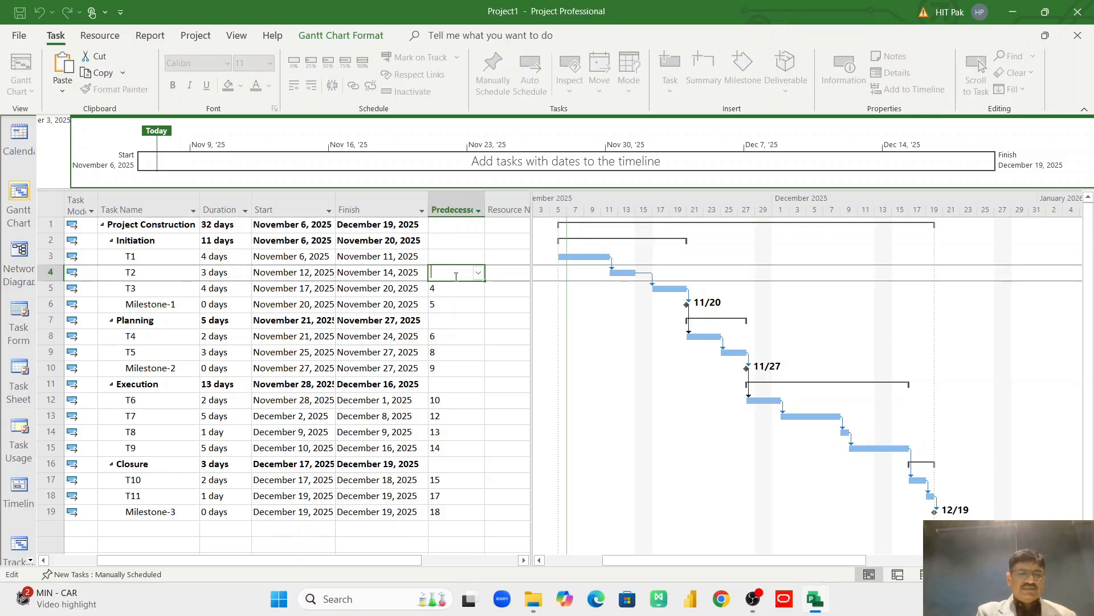
{"action": "type", "text": "3FS+2 days"}
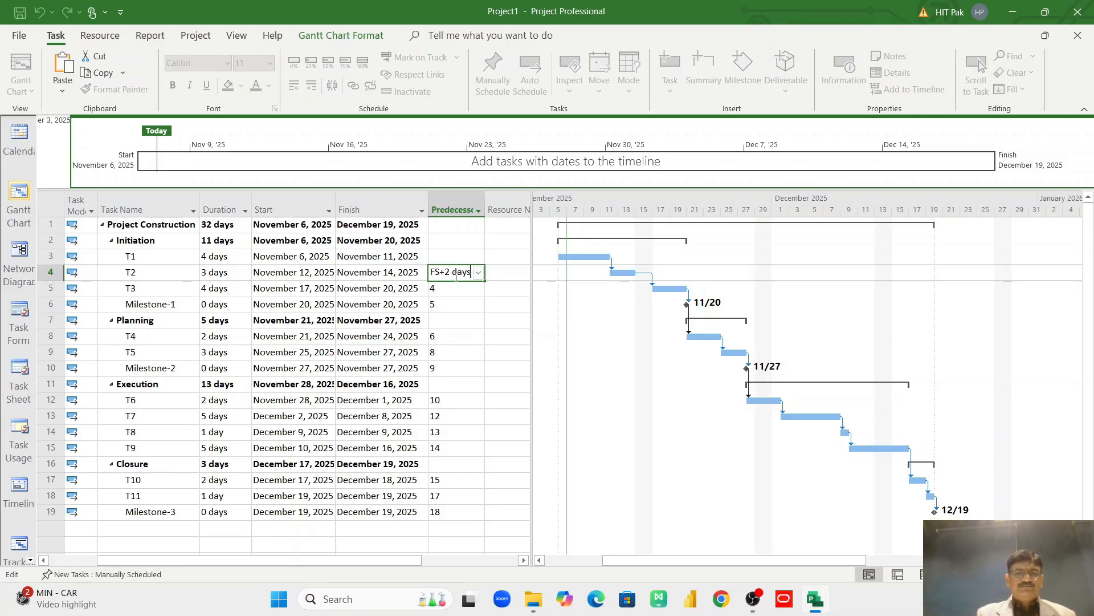
{"action": "key", "text": "Return"}
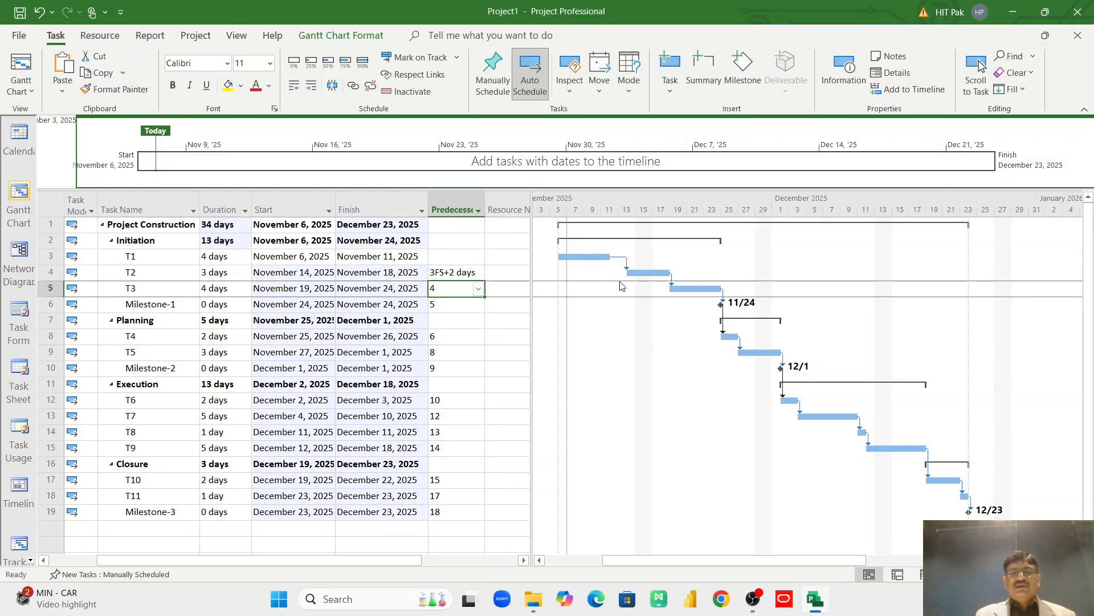
- Change T5's predecessor to 8FF+3 days, making it a finish-to-finish link with a three-day lag
{"action": "left_click", "coordinate": [442, 351]}
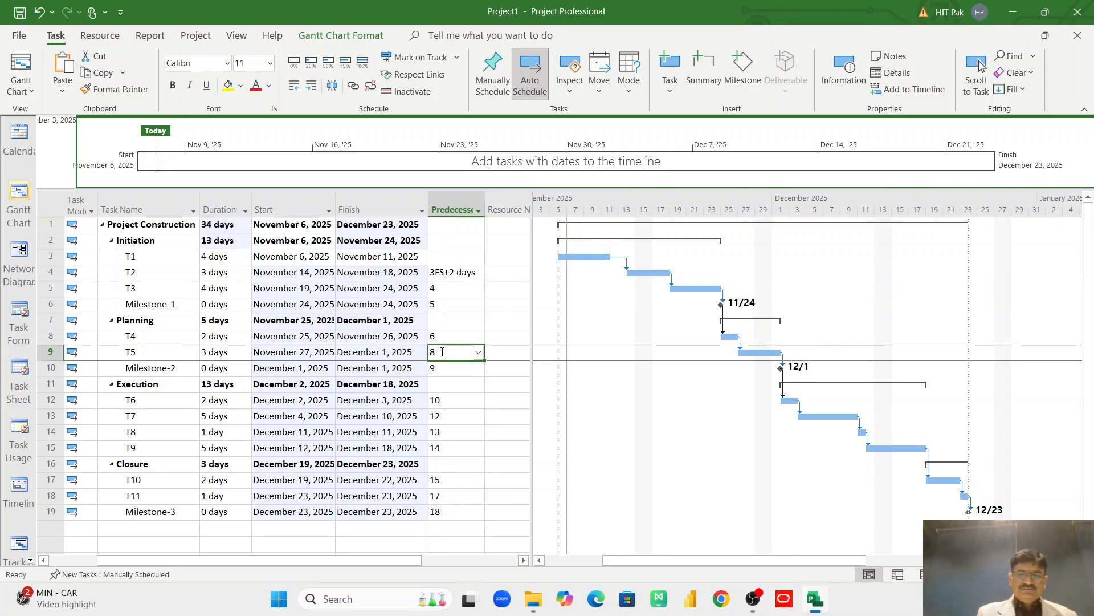
{"action": "left_click", "coordinate": [441, 351]}
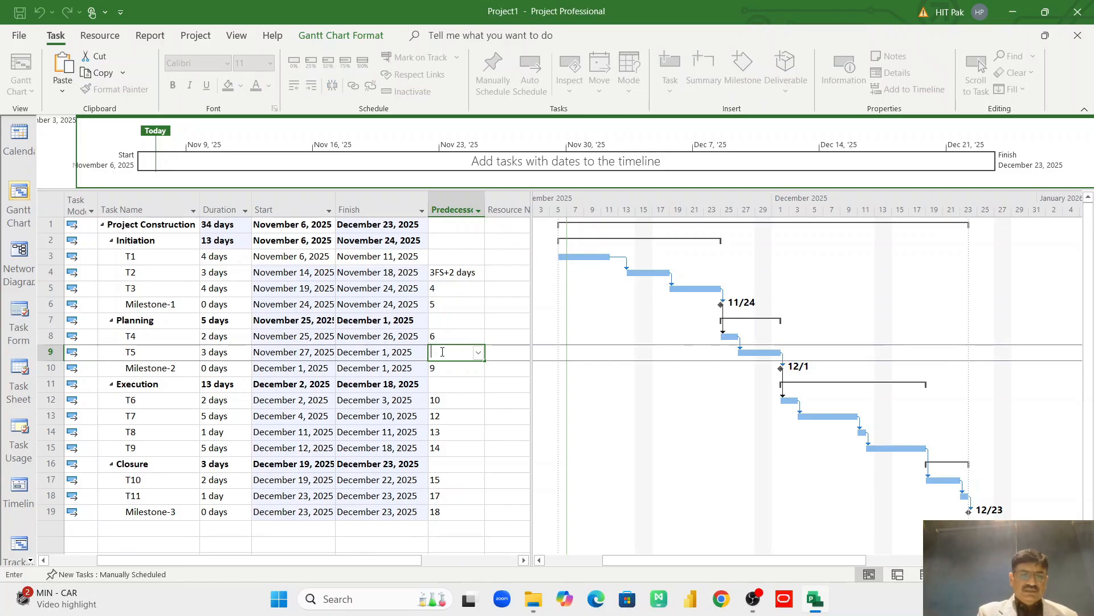
{"action": "type", "text": "F"}
{"action": "type", "text": "S"}
{"action": "type", "text": "+"}
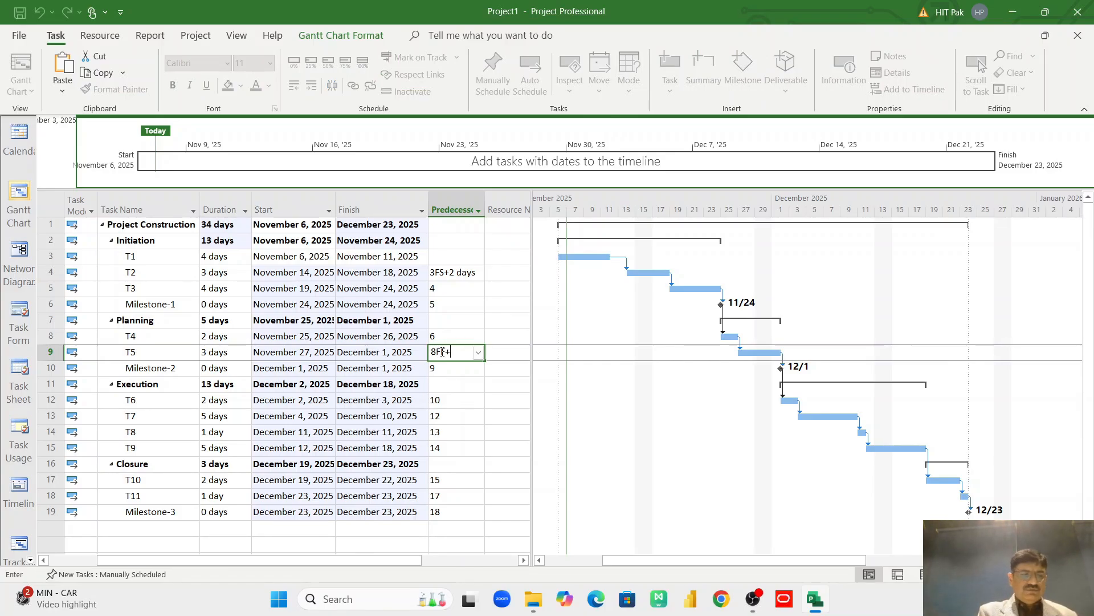
{"action": "type", "text": "3 days"}
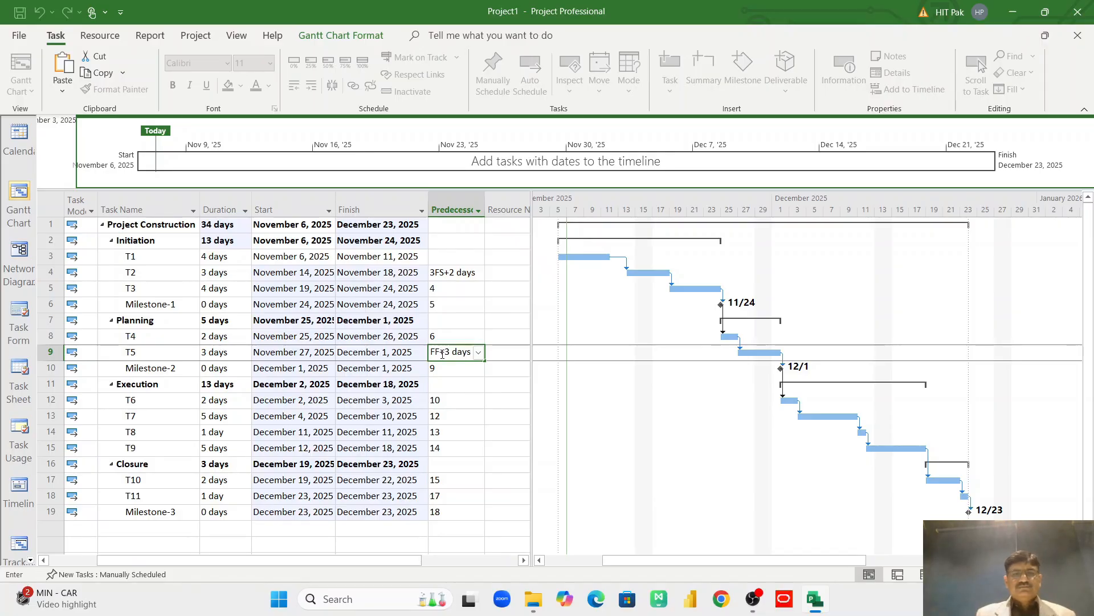
{"action": "left_click", "coordinate": [436, 368]}
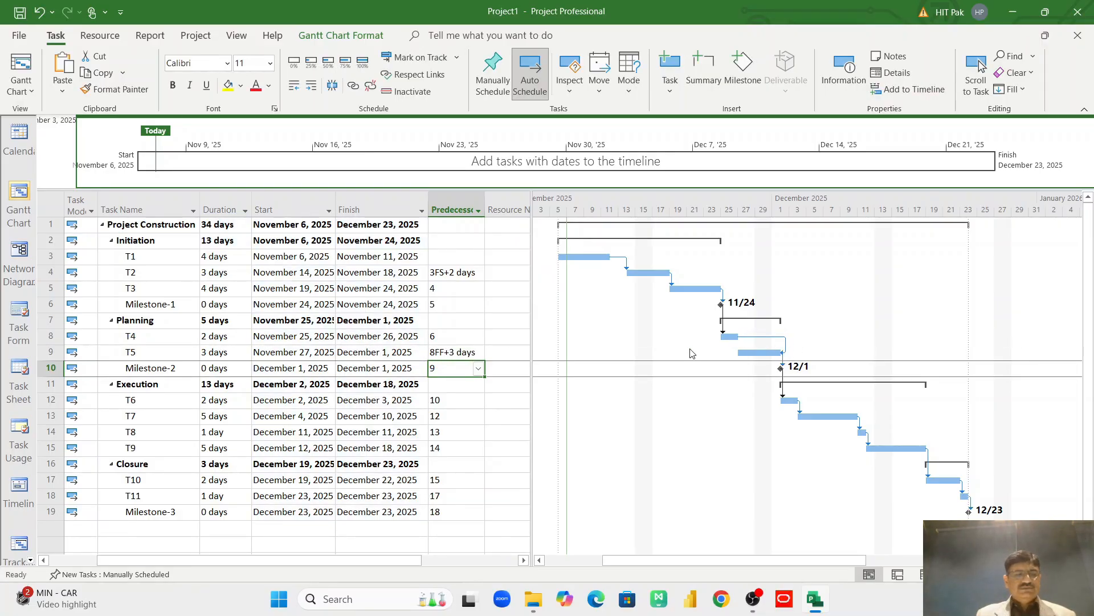
- Change T7's predecessor to 12SS+3 days, making it a start-to-start link with a three-day lag
{"action": "left_click", "coordinate": [446, 418]}
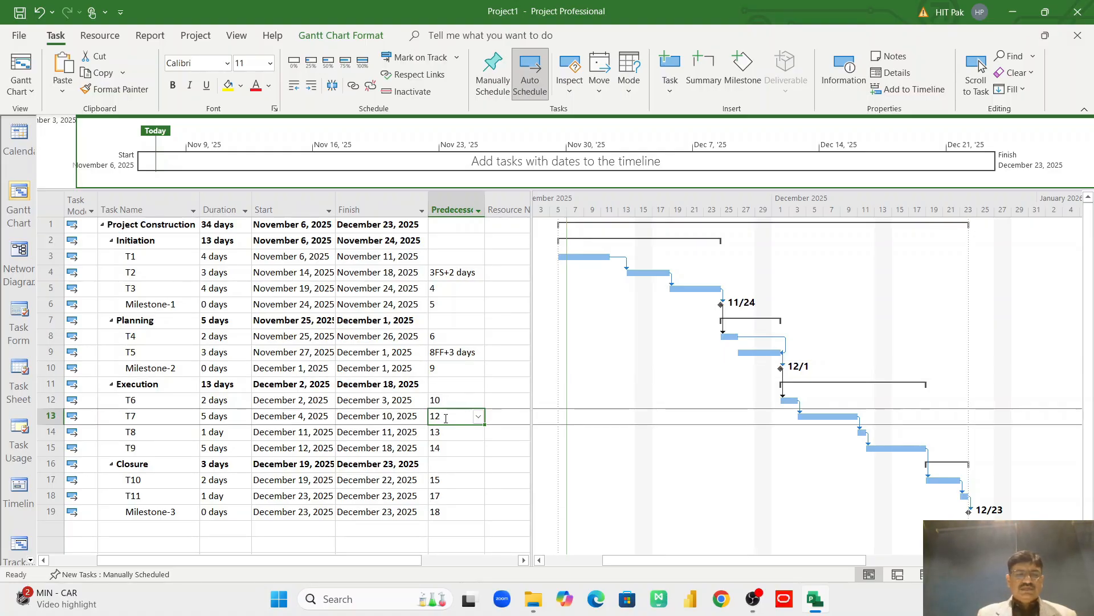
{"action": "type", "text": "1"}
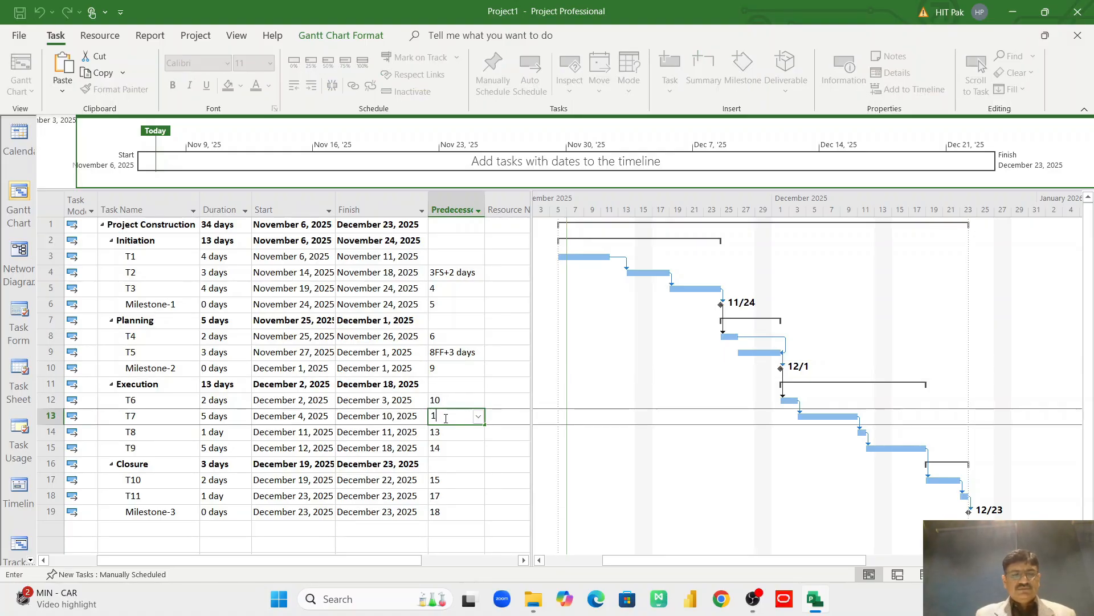
{"action": "type", "text": "2SS"}
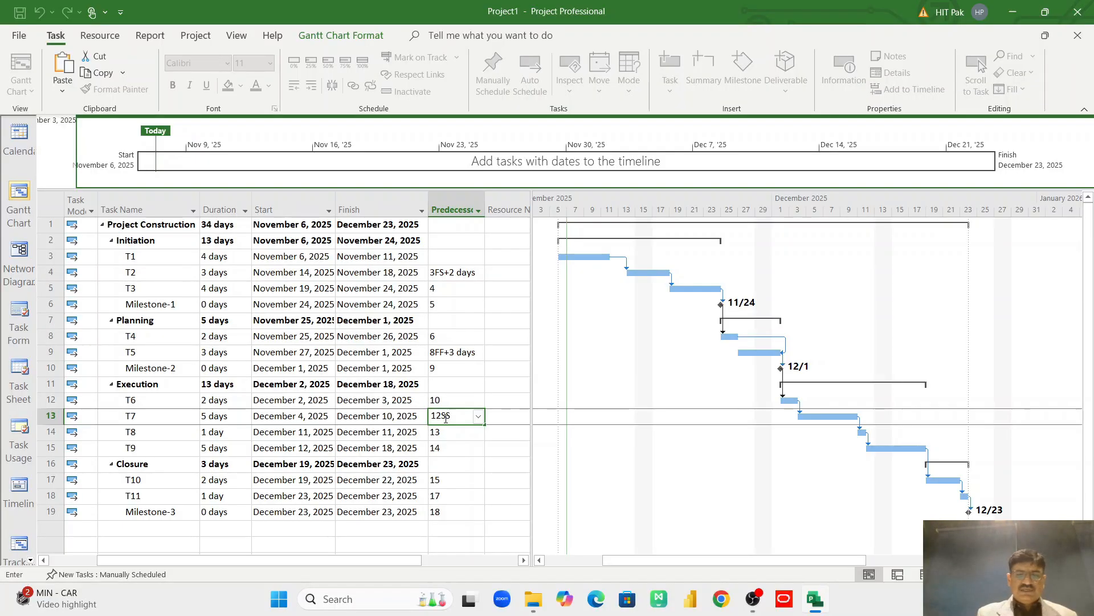
{"action": "type", "text": "+"}
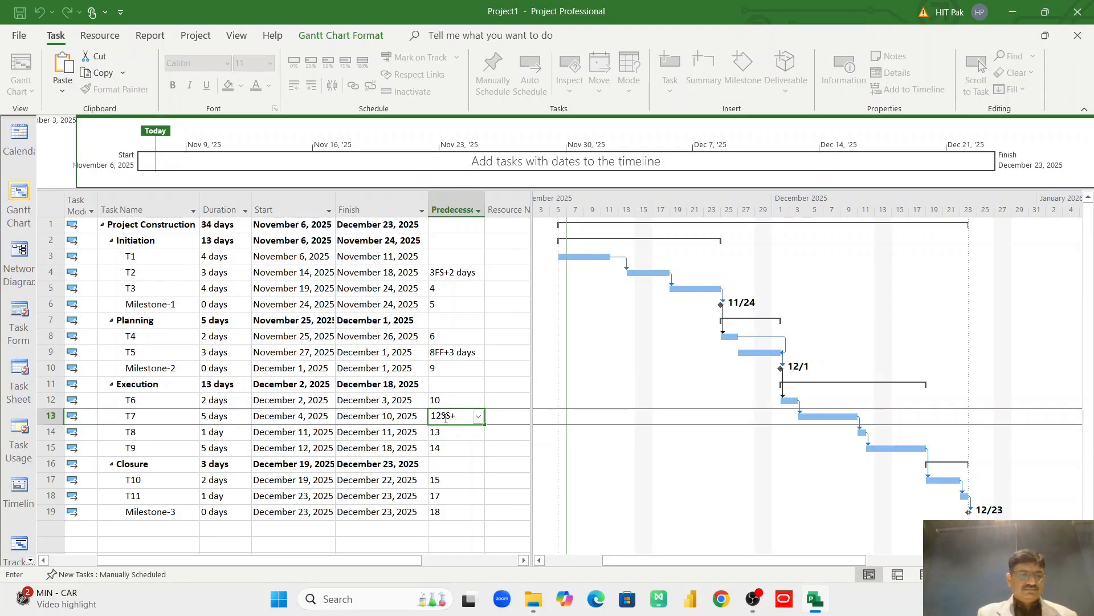
{"action": "type", "text": "3 days"}
{"action": "key", "text": "Return"}
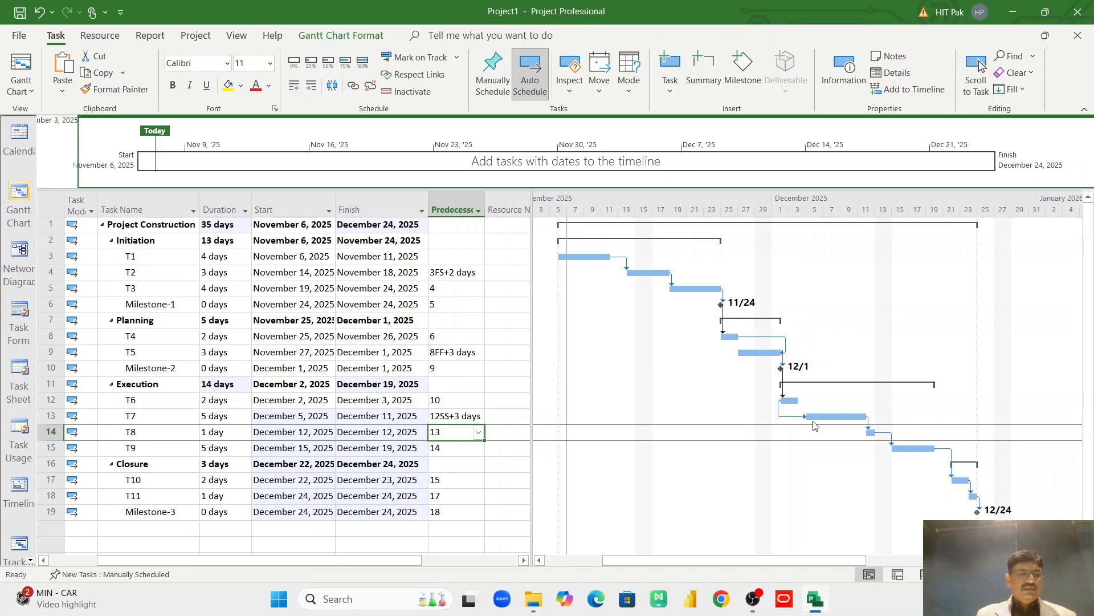
- Give T9 two predecessors, tasks 13 and 14
{"action": "left_click", "coordinate": [448, 448]}
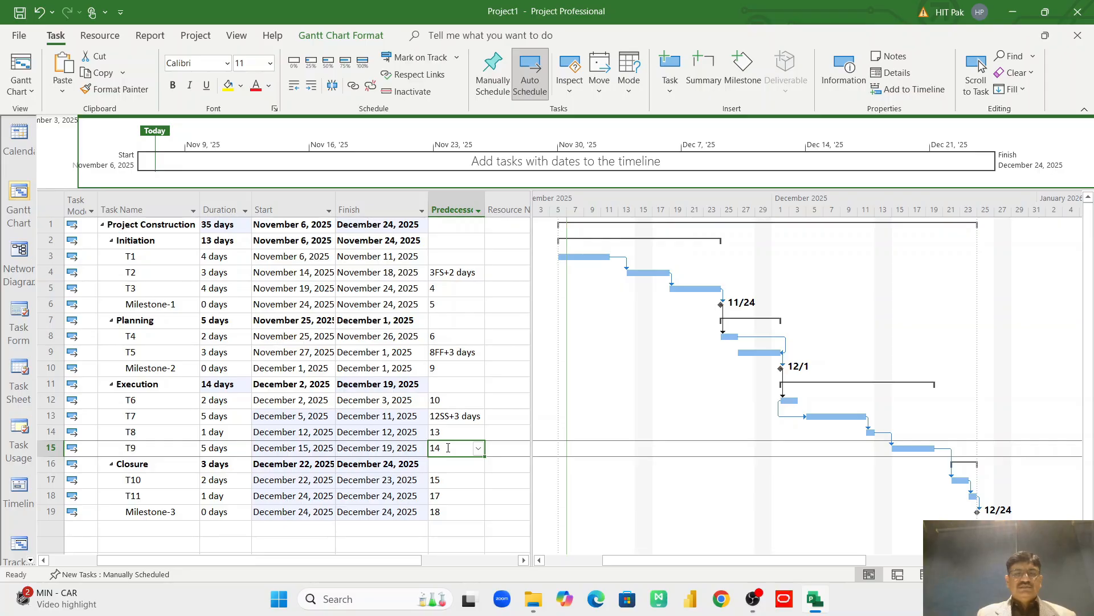
{"action": "left_click", "coordinate": [448, 447]}
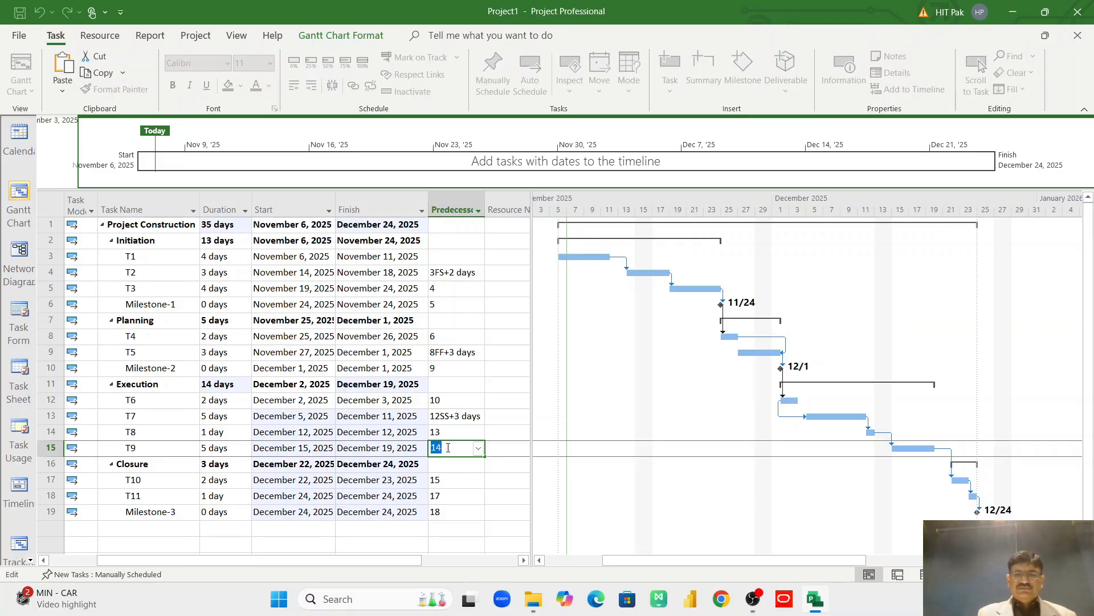
{"action": "key", "text": "BackSpace"}
{"action": "type", "text": "13,"}
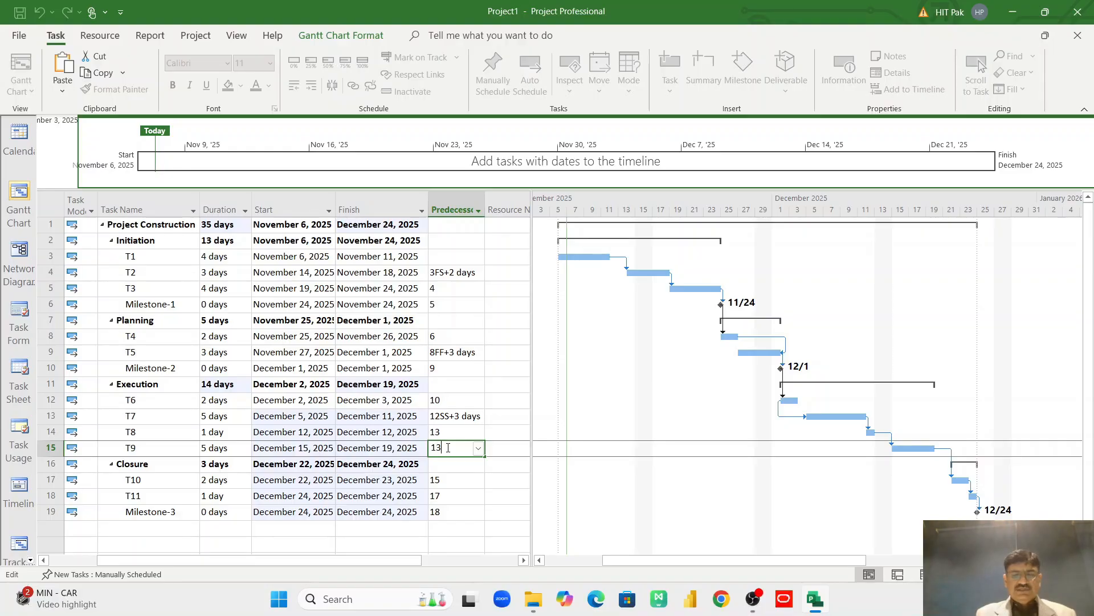
{"action": "left_click", "coordinate": [376, 480]}
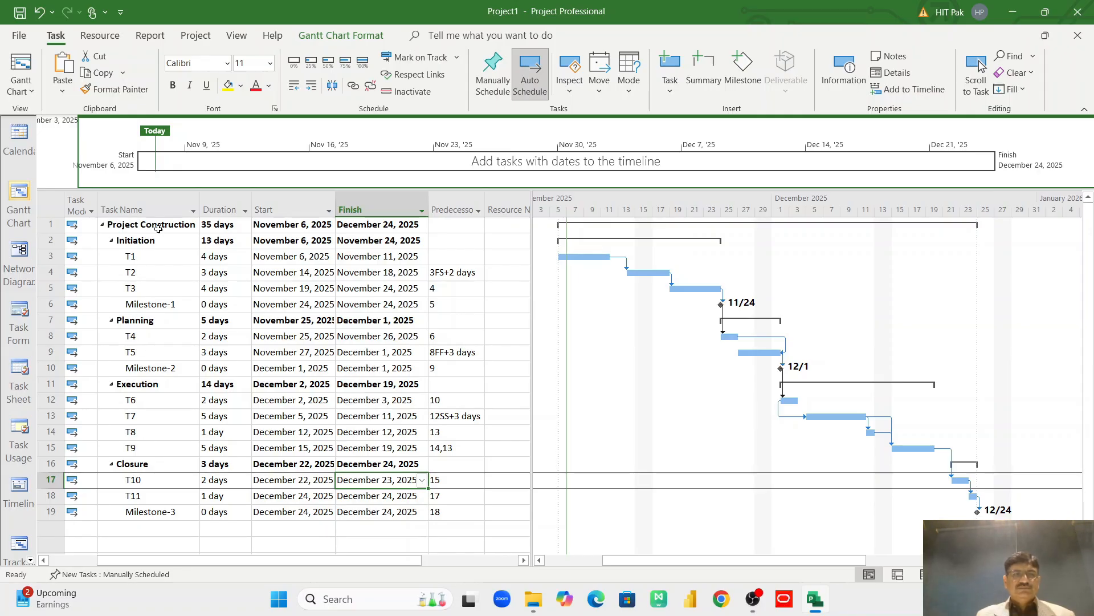
- Insert a WBS column before the Task Mode column in the task table
{"action": "right_click", "coordinate": [86, 198]}
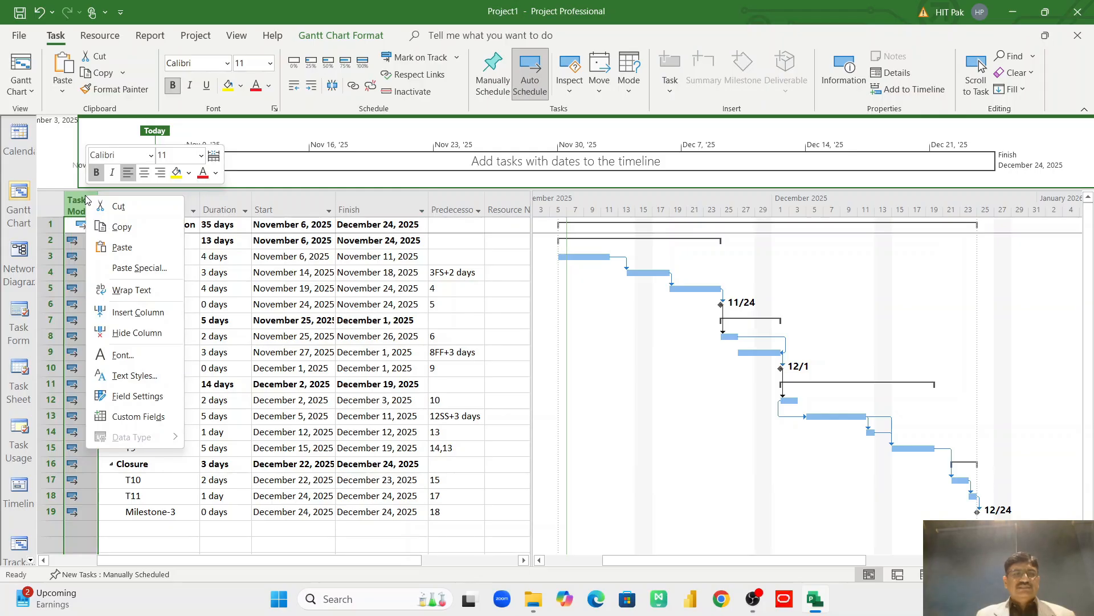
{"action": "left_click", "coordinate": [124, 314]}
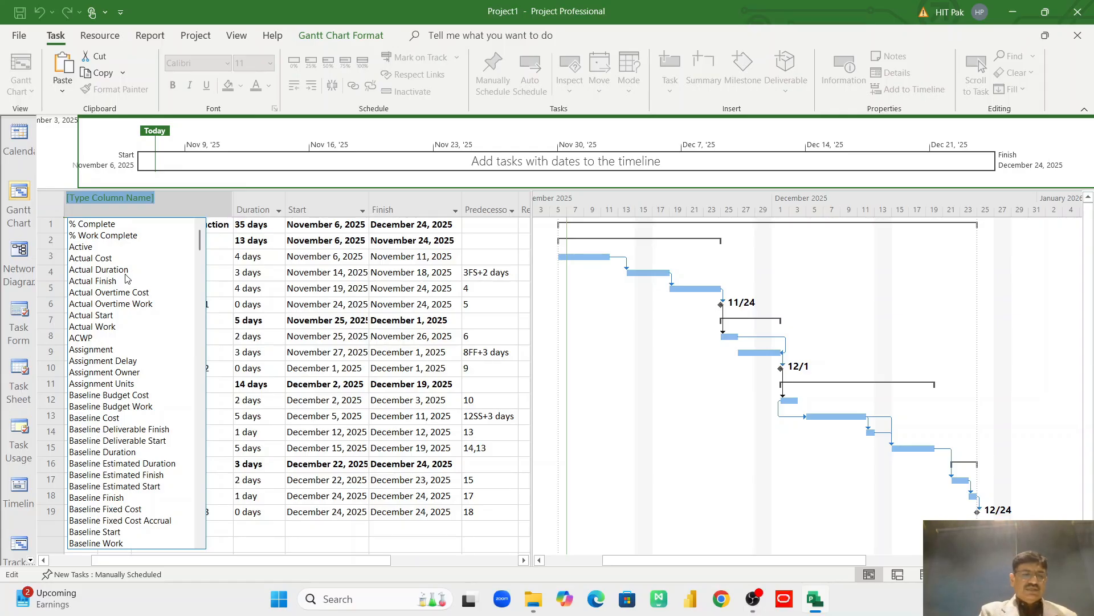
{"action": "type", "text": "WBS"}
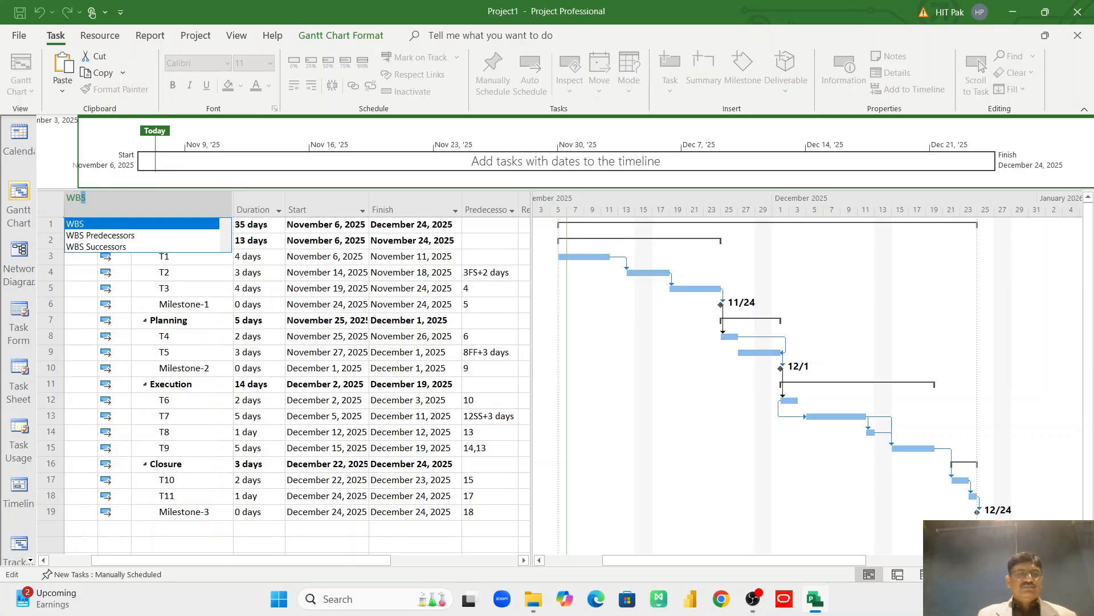
{"action": "left_click", "coordinate": [77, 226]}
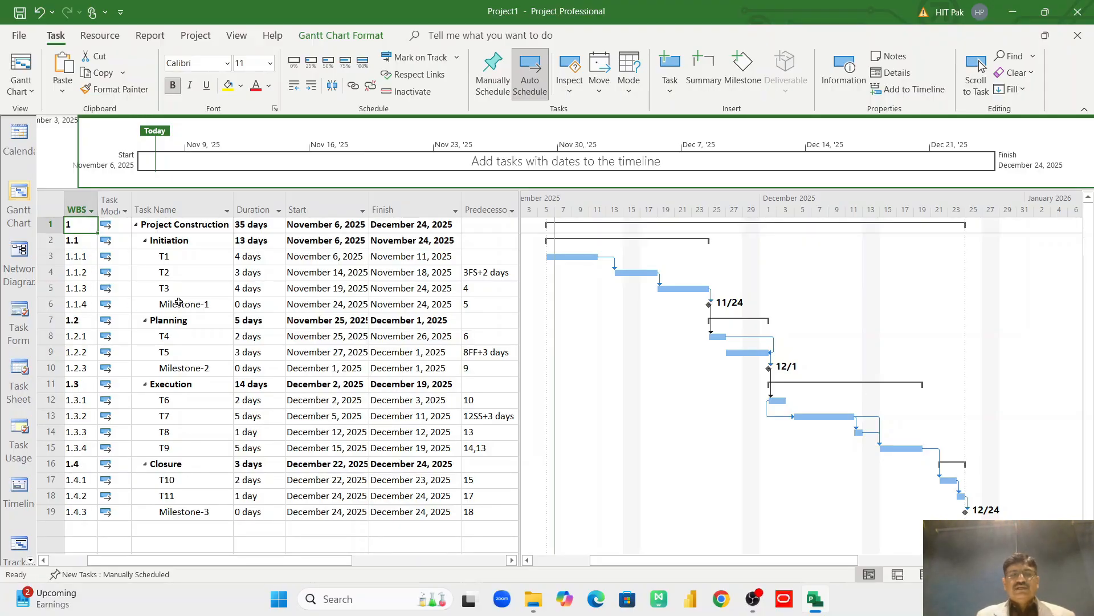
- Collapse the Initiation, Planning, Execution and Closure phases, and fold and unfold the Project Construction summary task
{"action": "left_click", "coordinate": [145, 242]}
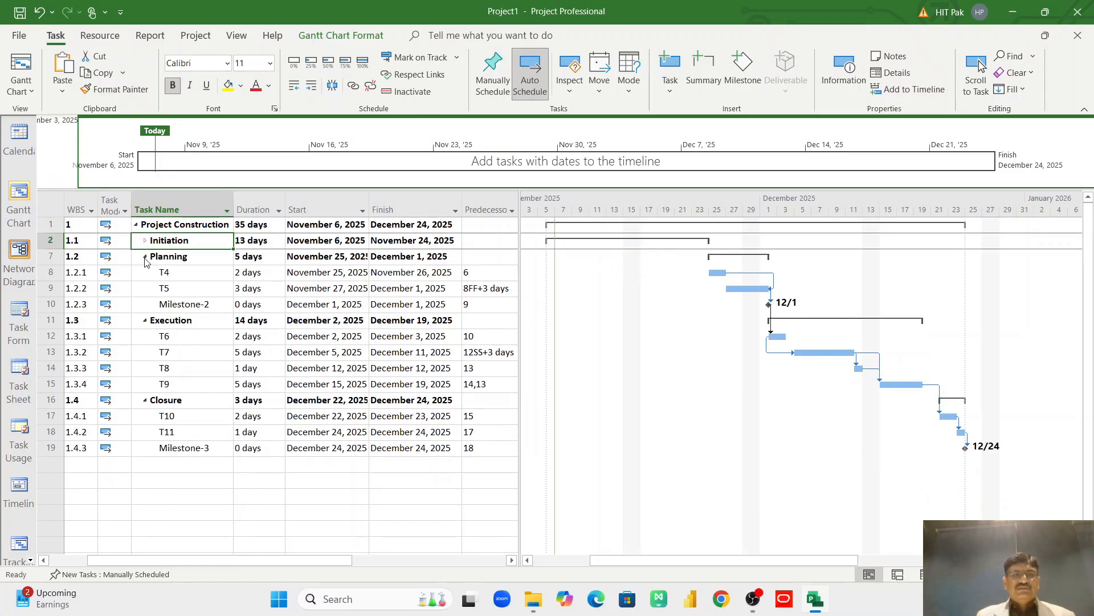
{"action": "left_click", "coordinate": [145, 257]}
{"action": "left_click", "coordinate": [145, 273]}
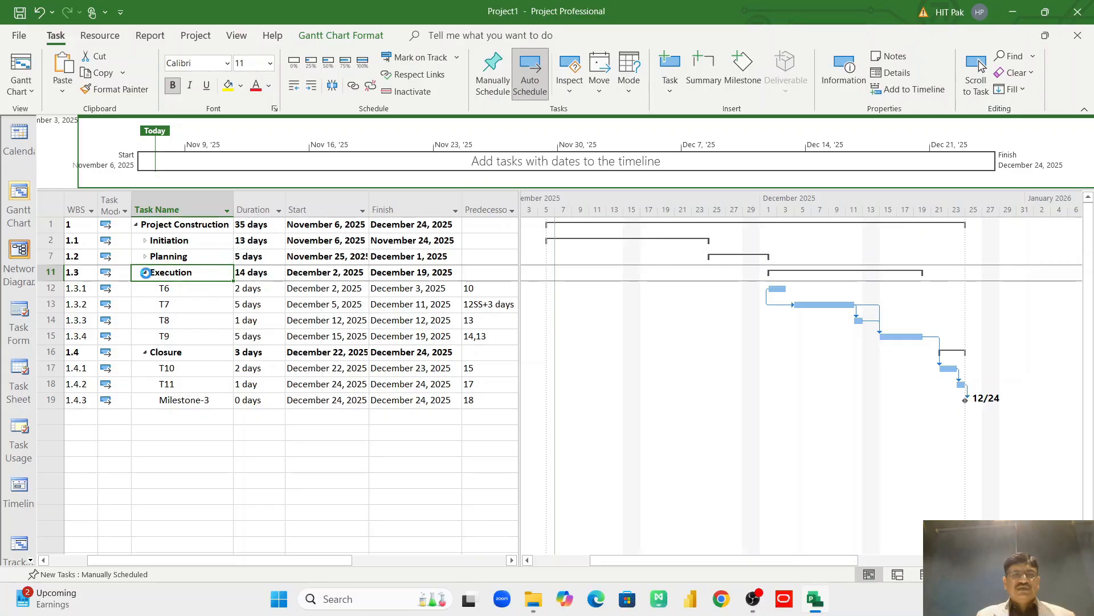
{"action": "left_click", "coordinate": [146, 289]}
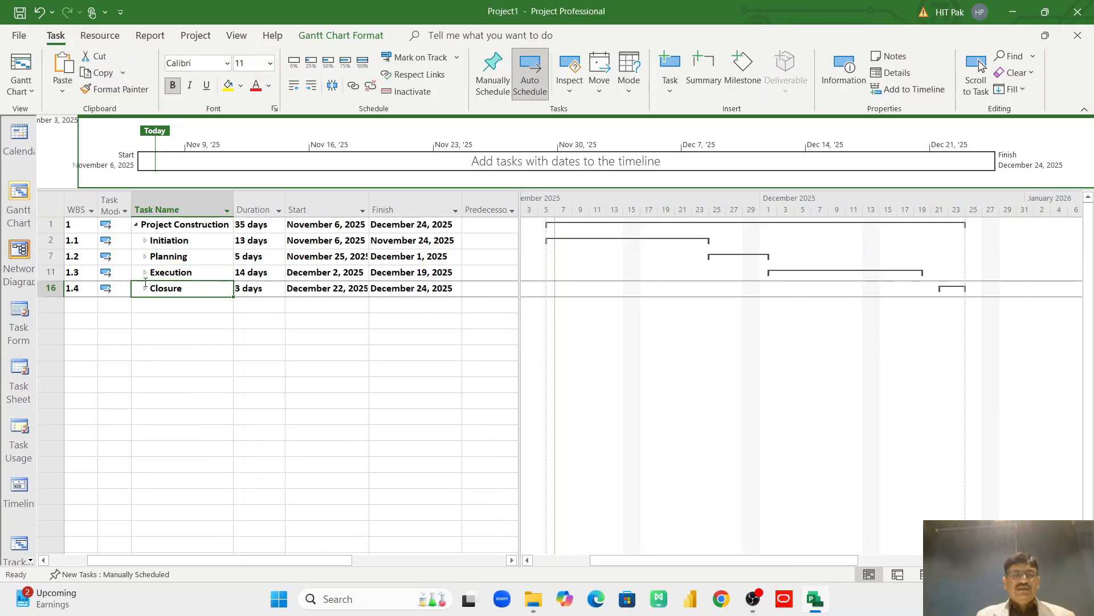
{"action": "left_click", "coordinate": [137, 226]}
{"action": "left_click", "coordinate": [137, 225]}
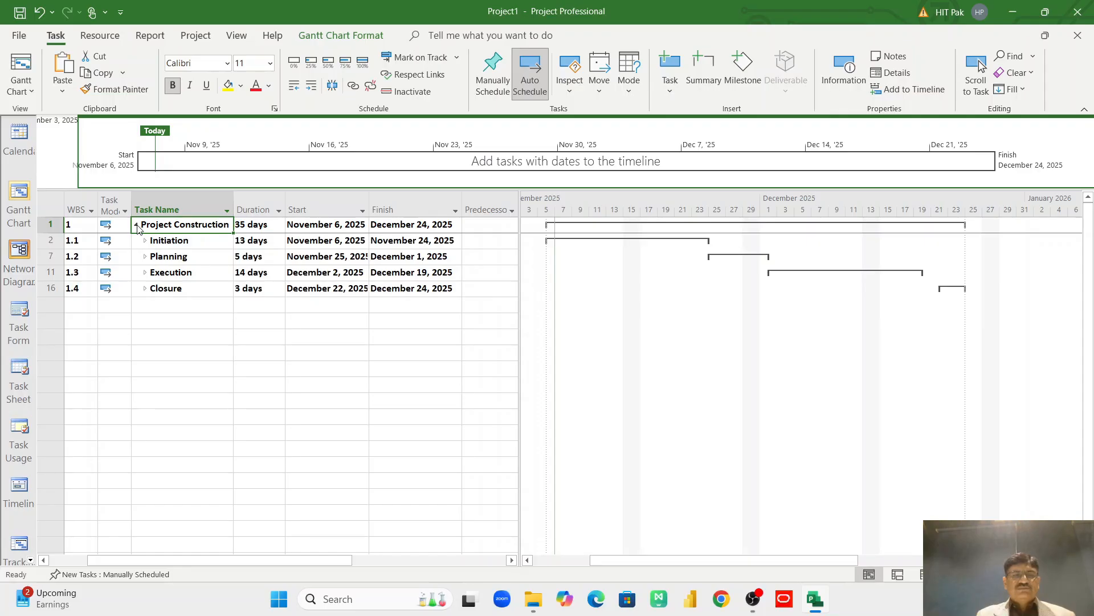
- Expand the Initiation, Planning, Execution and Closure phases one by one to show their subtasks
{"action": "left_click", "coordinate": [144, 240]}
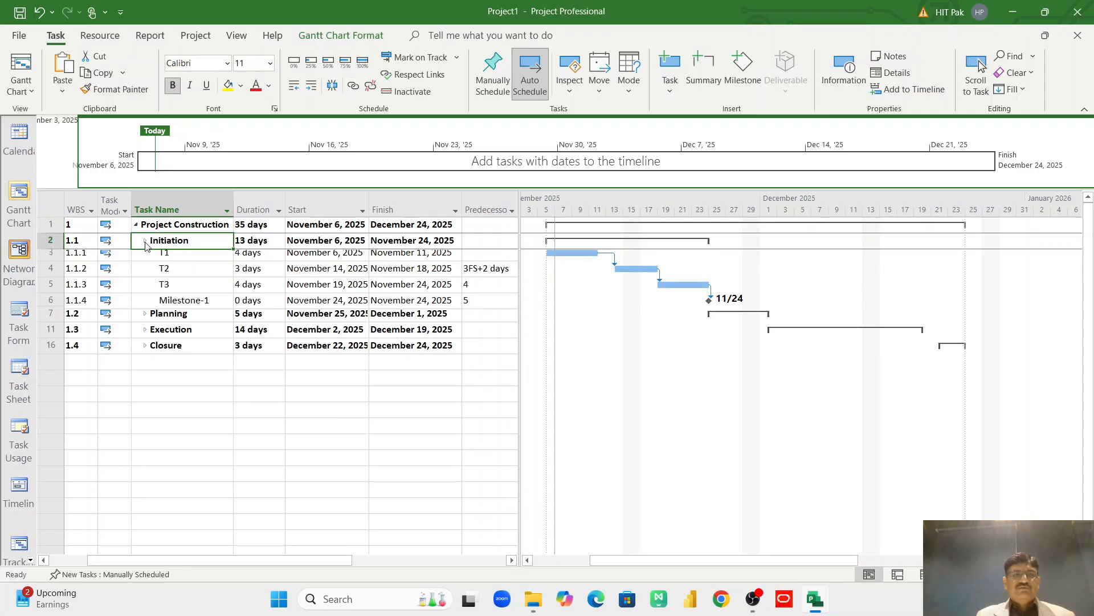
{"action": "left_click", "coordinate": [146, 321]}
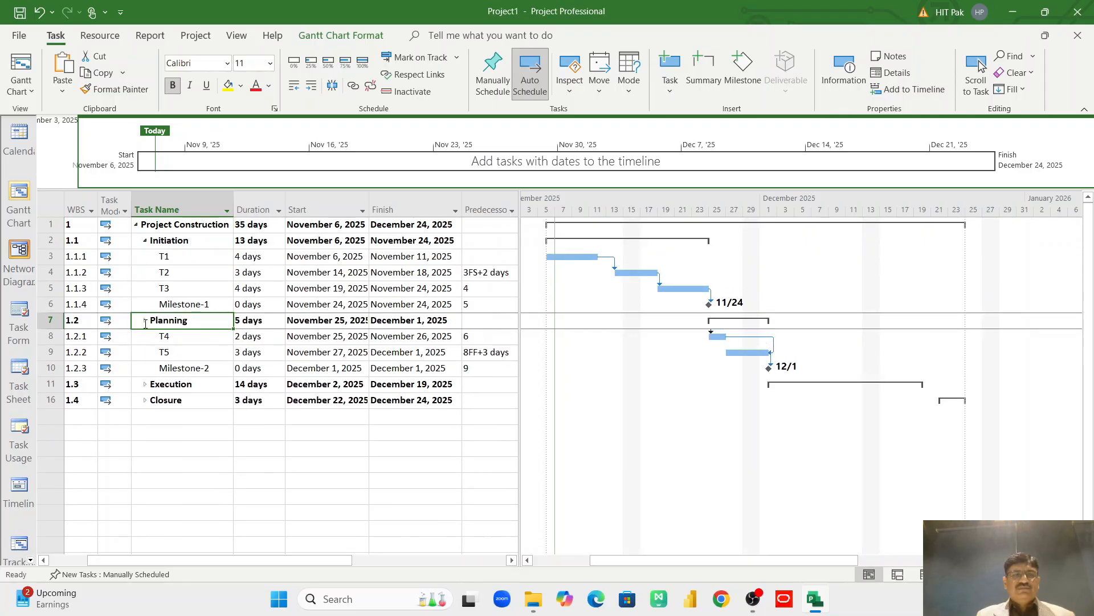
{"action": "left_click", "coordinate": [145, 384]}
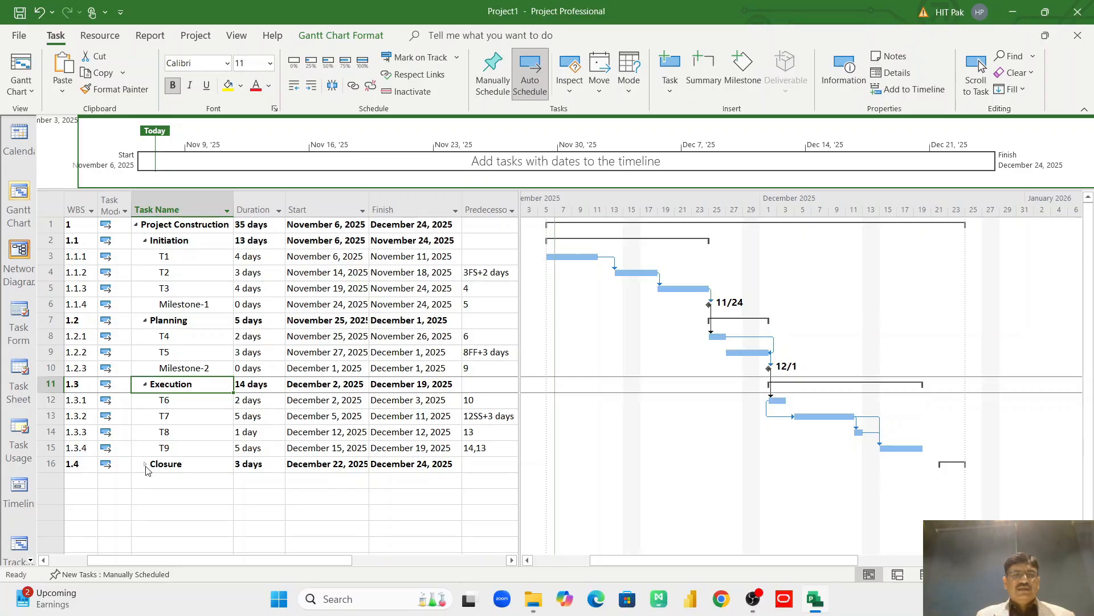
{"action": "left_click", "coordinate": [146, 465]}
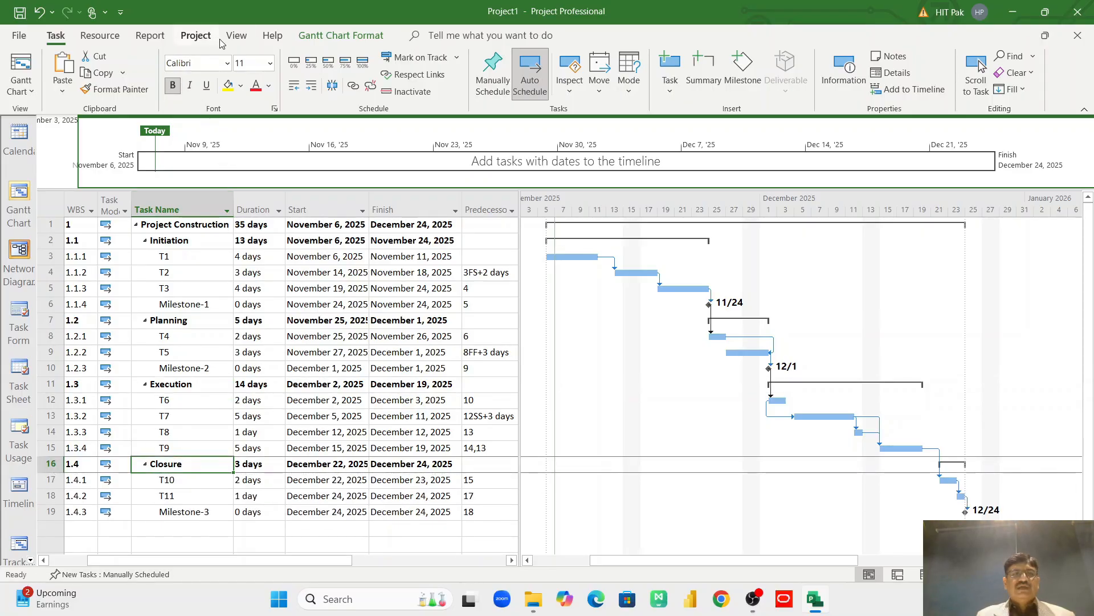
- Reduce the task outline to Level 1, and switch it to Level 2 to show the project phases
{"action": "left_click", "coordinate": [240, 37]}
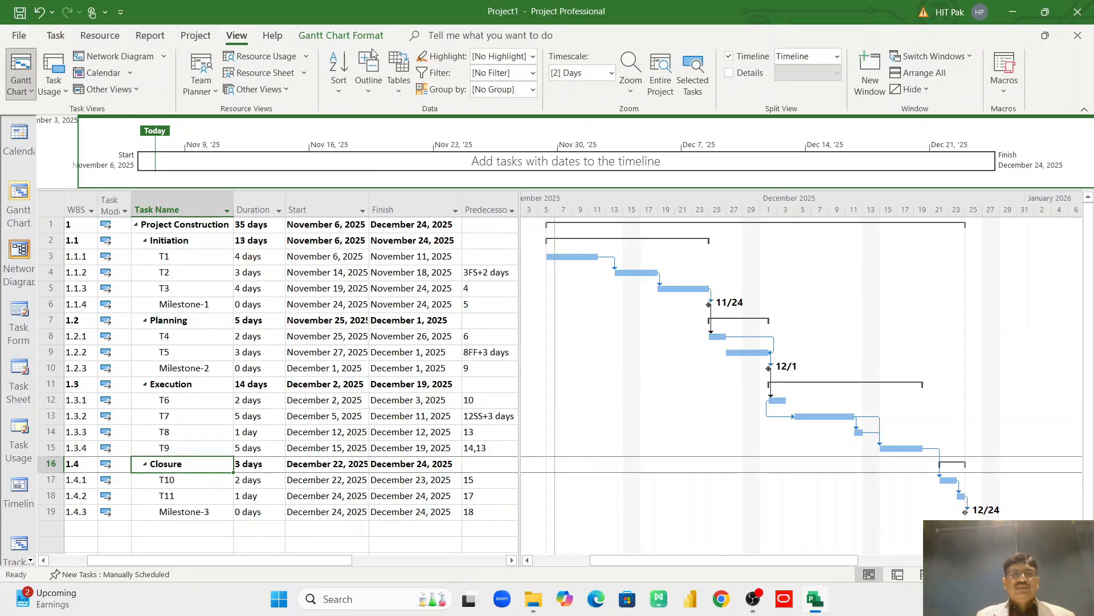
{"action": "left_click", "coordinate": [369, 90]}
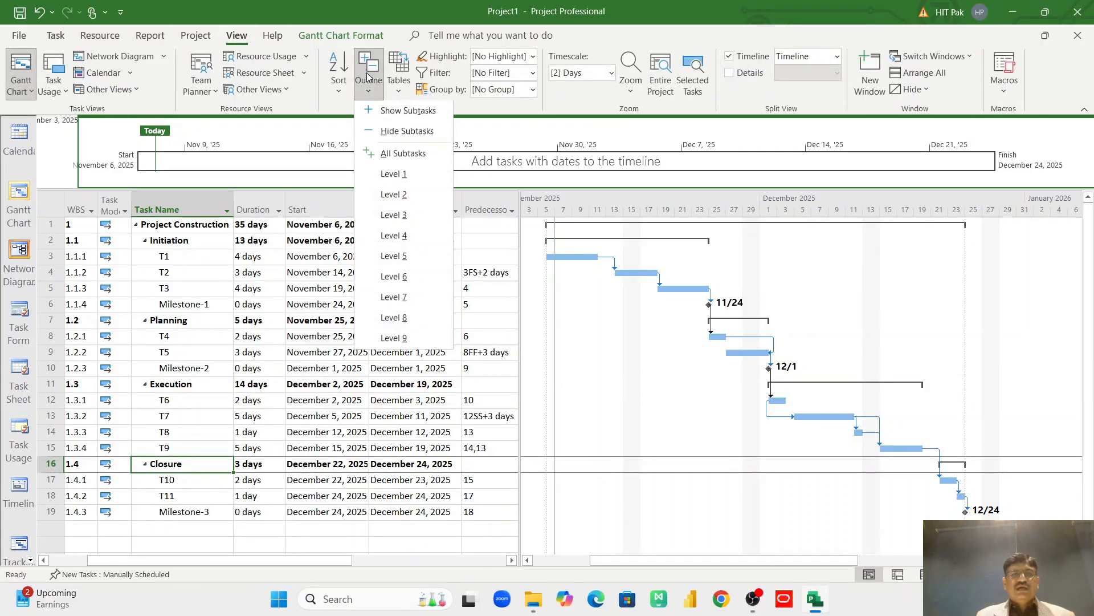
{"action": "left_click", "coordinate": [398, 177]}
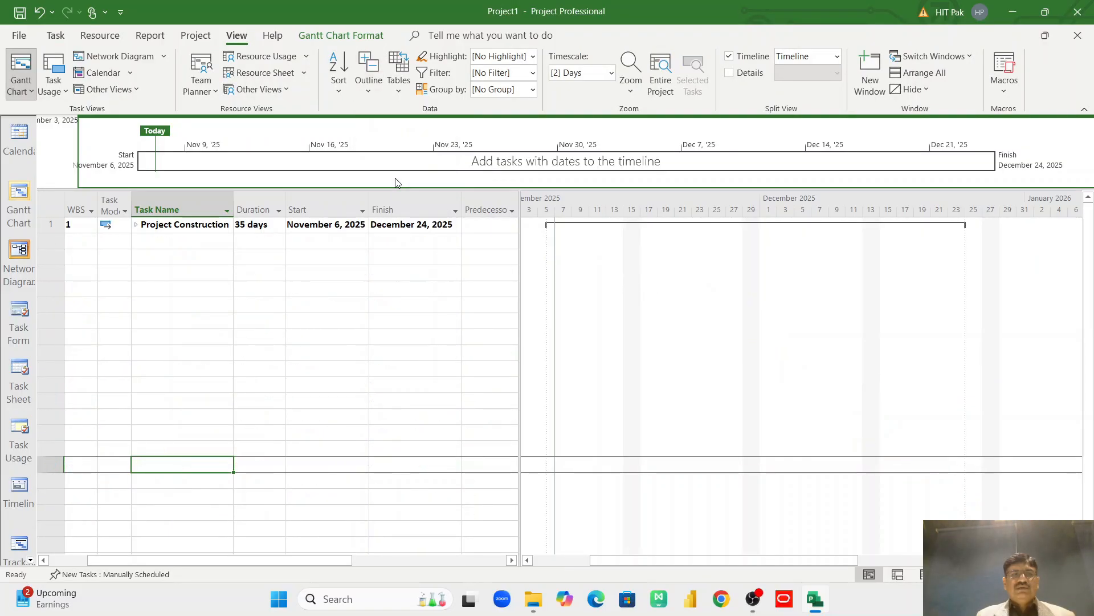
{"action": "left_click", "coordinate": [375, 79]}
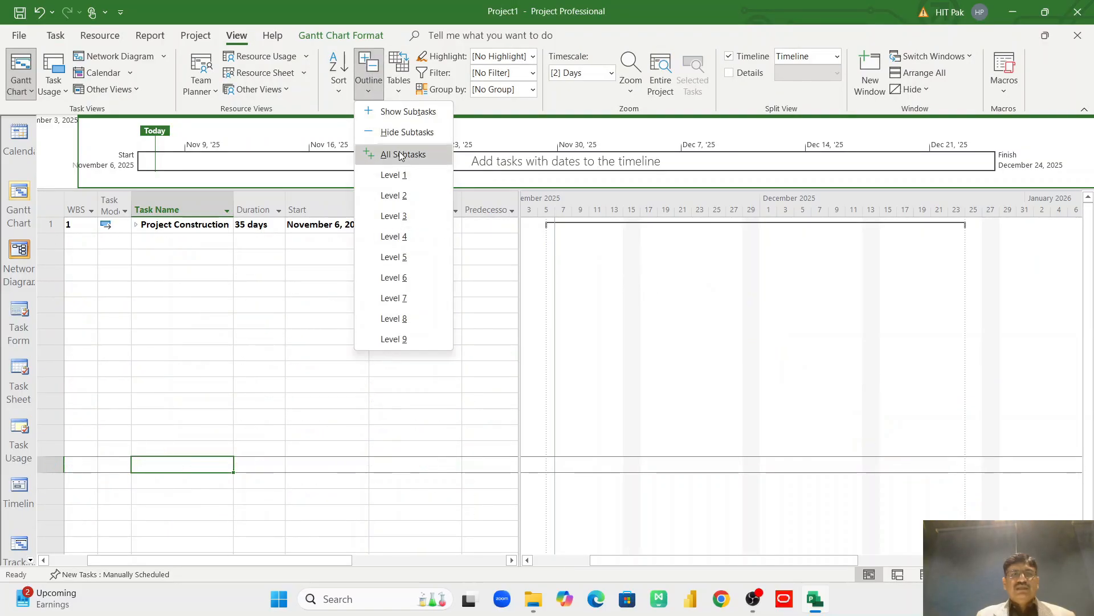
{"action": "left_click", "coordinate": [403, 197]}
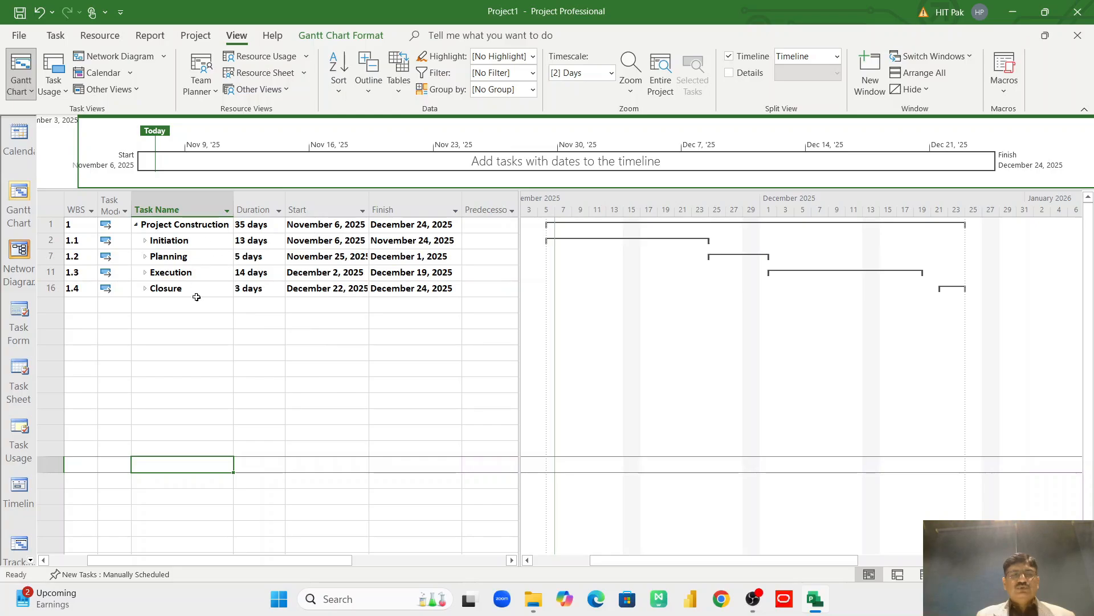
- Set the task outline to Level 3 to show the subtasks and milestones under every phase
{"action": "left_click", "coordinate": [370, 73]}
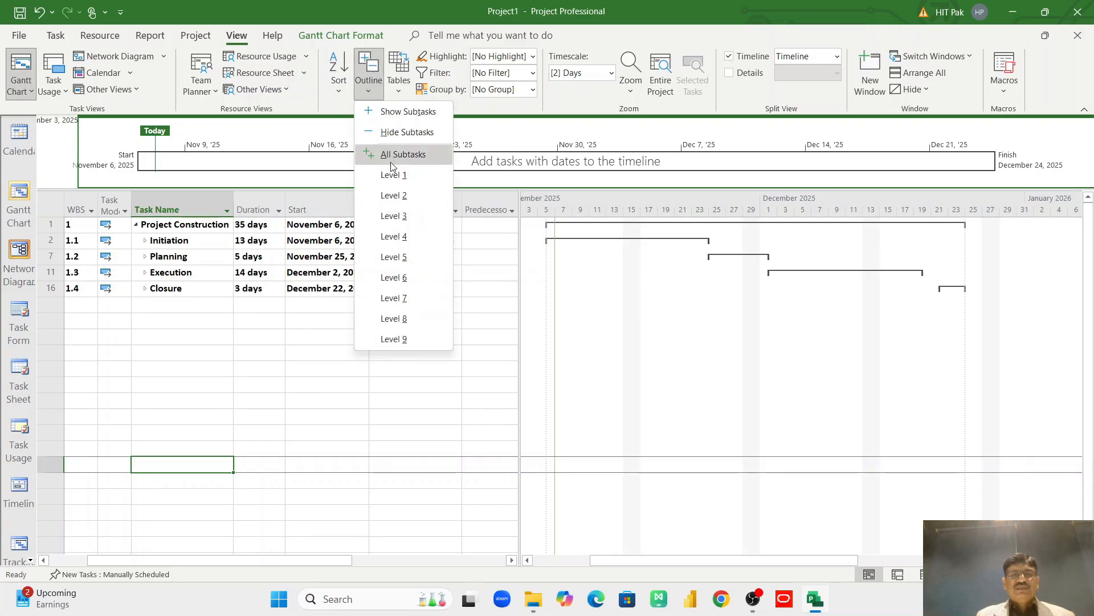
{"action": "left_click", "coordinate": [394, 216]}
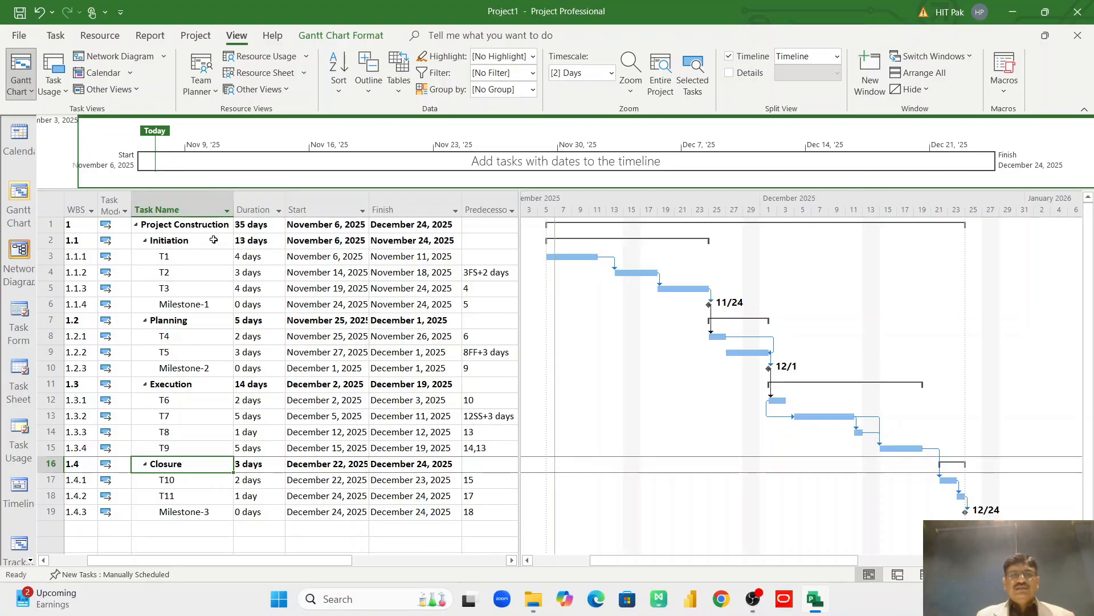
- Add the Initiation and Planning summary tasks to the project timeline
{"action": "left_click", "coordinate": [186, 241]}
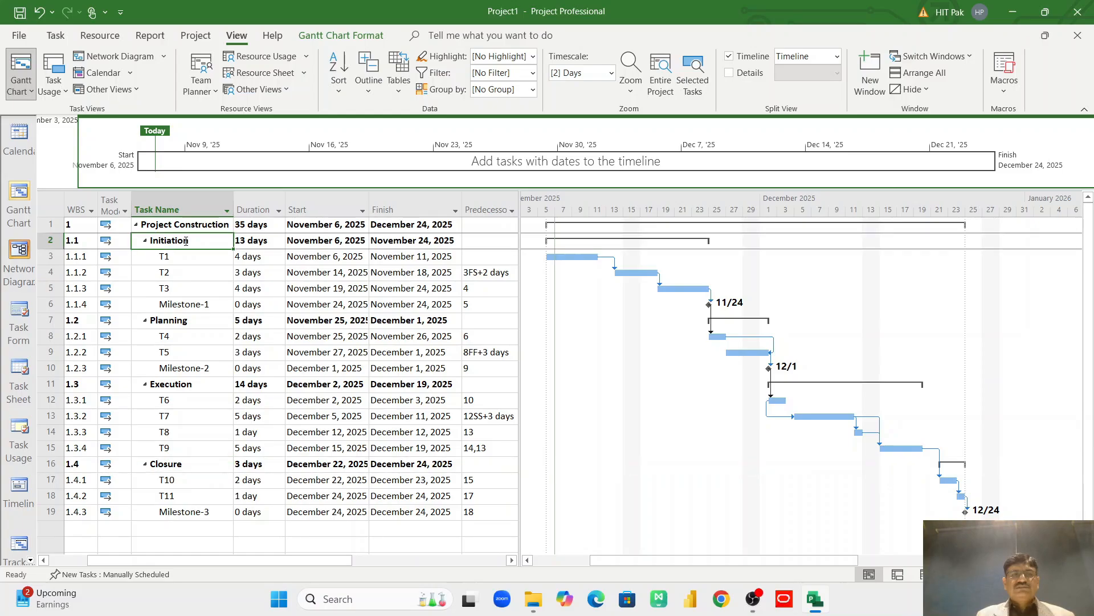
{"action": "right_click", "coordinate": [187, 241]}
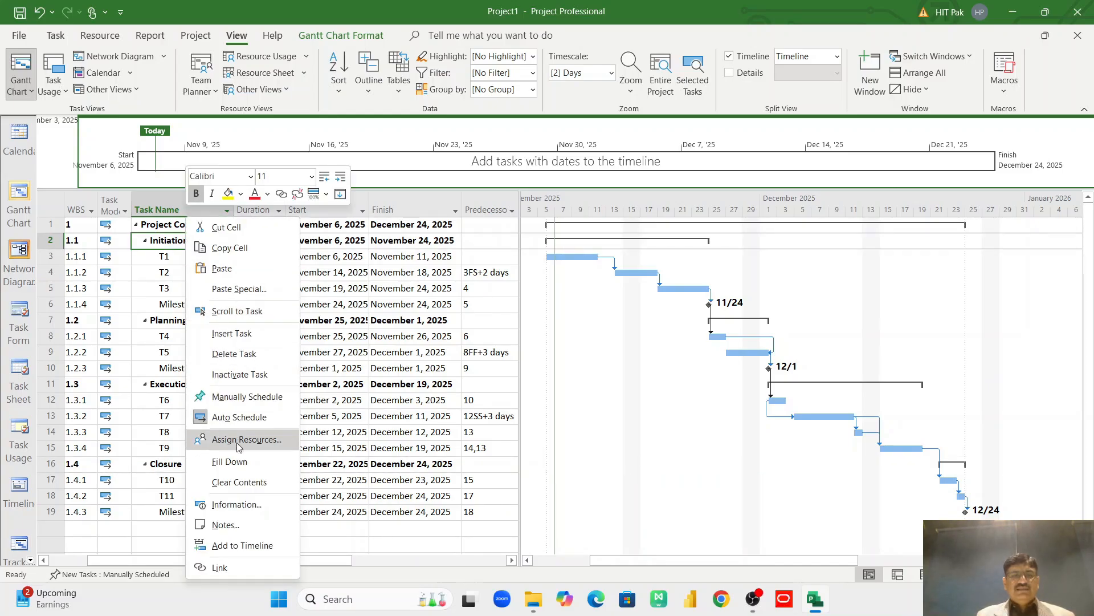
{"action": "left_click", "coordinate": [242, 546]}
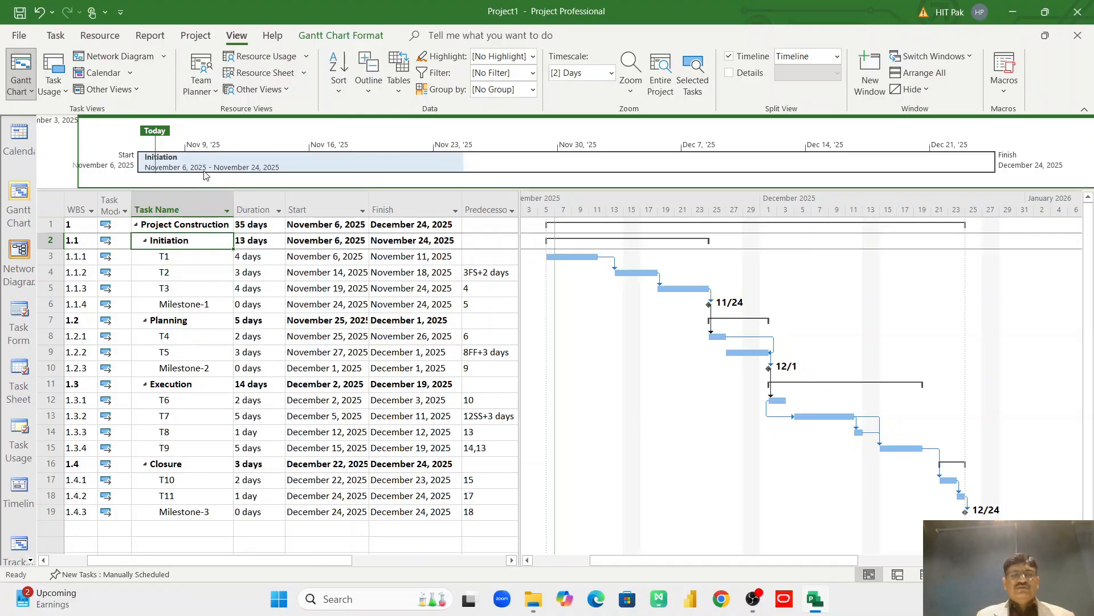
{"action": "mouse_move", "coordinate": [203, 170]}
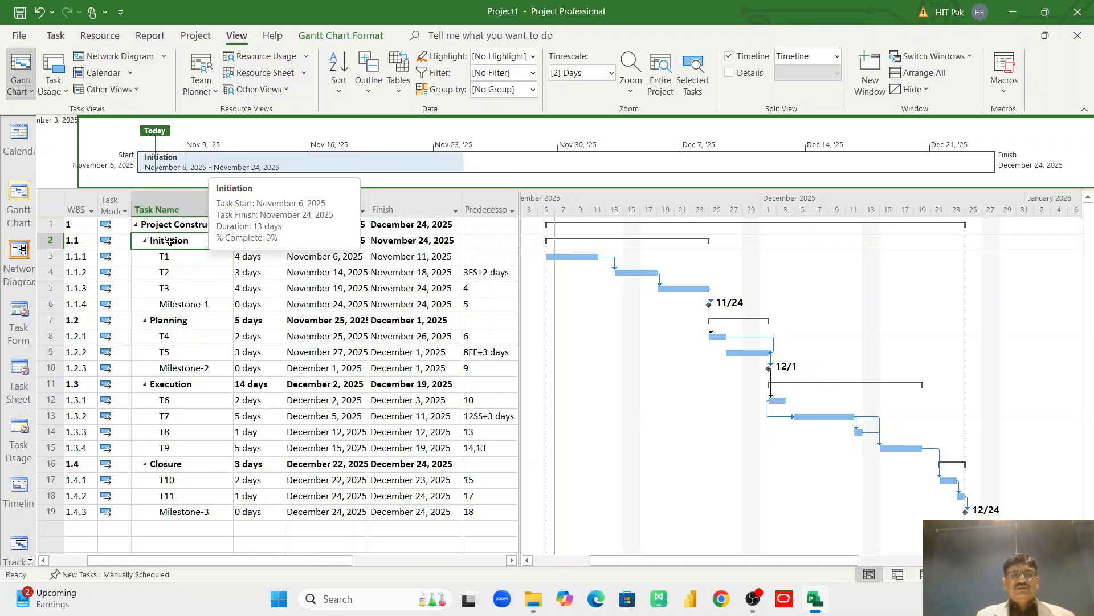
{"action": "right_click", "coordinate": [182, 323]}
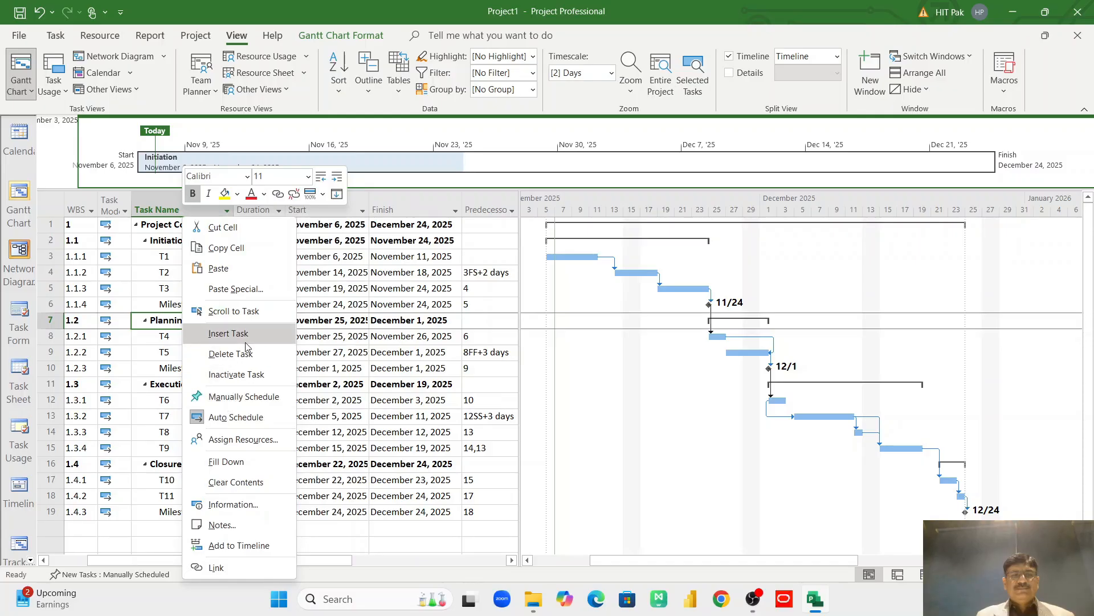
{"action": "left_click", "coordinate": [239, 546]}
- Add the Execution and Closure summary tasks to the project timeline
{"action": "left_click", "coordinate": [175, 385]}
{"action": "right_click", "coordinate": [174, 385]}
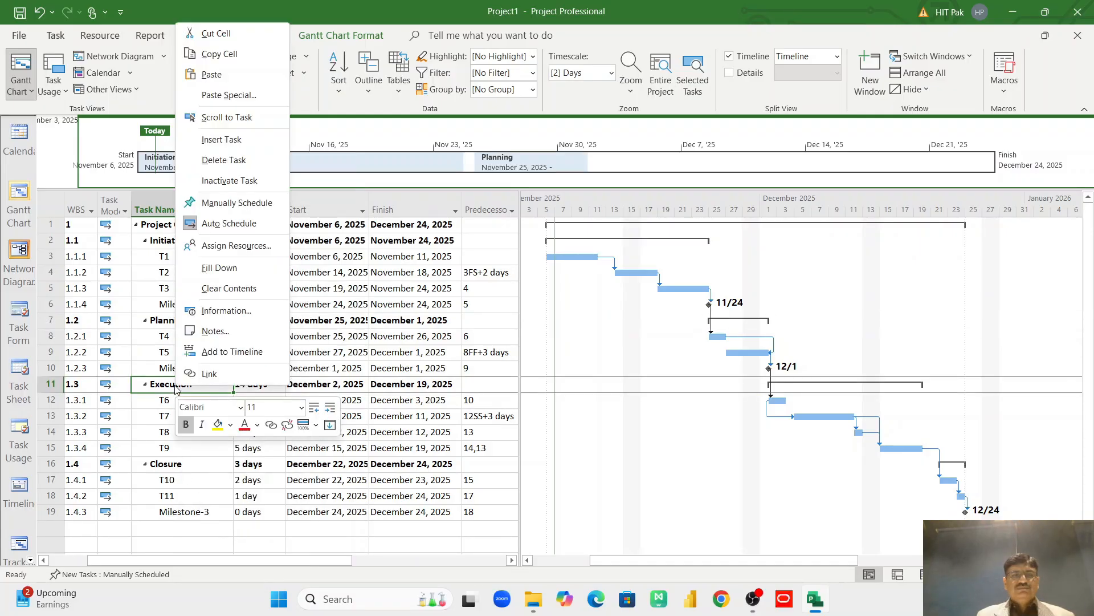
{"action": "left_click", "coordinate": [202, 351]}
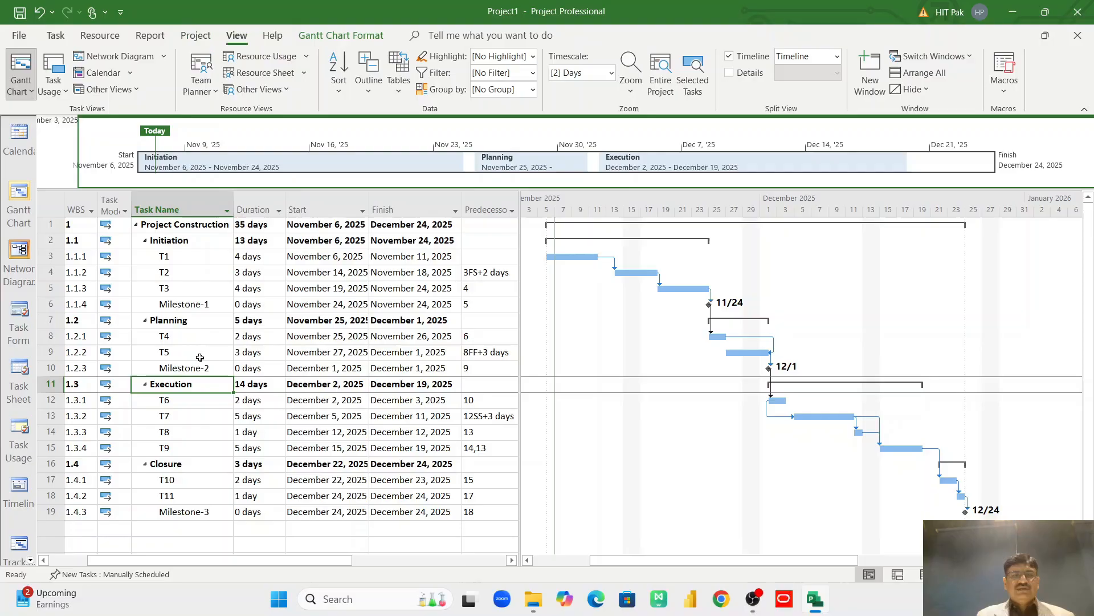
{"action": "left_click", "coordinate": [169, 466]}
{"action": "right_click", "coordinate": [170, 466]}
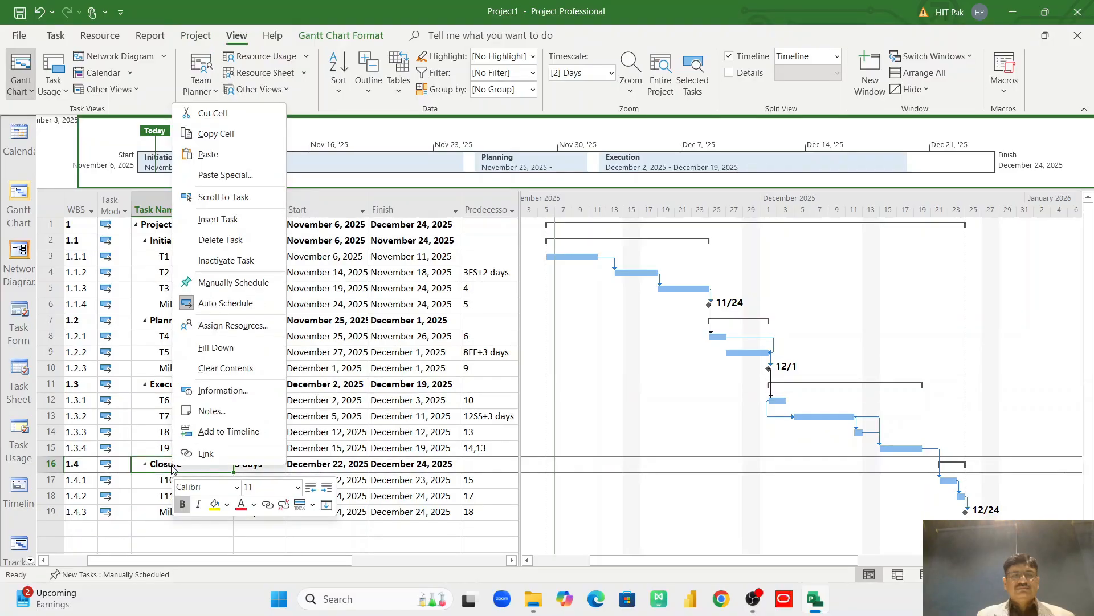
{"action": "left_click", "coordinate": [195, 435]}
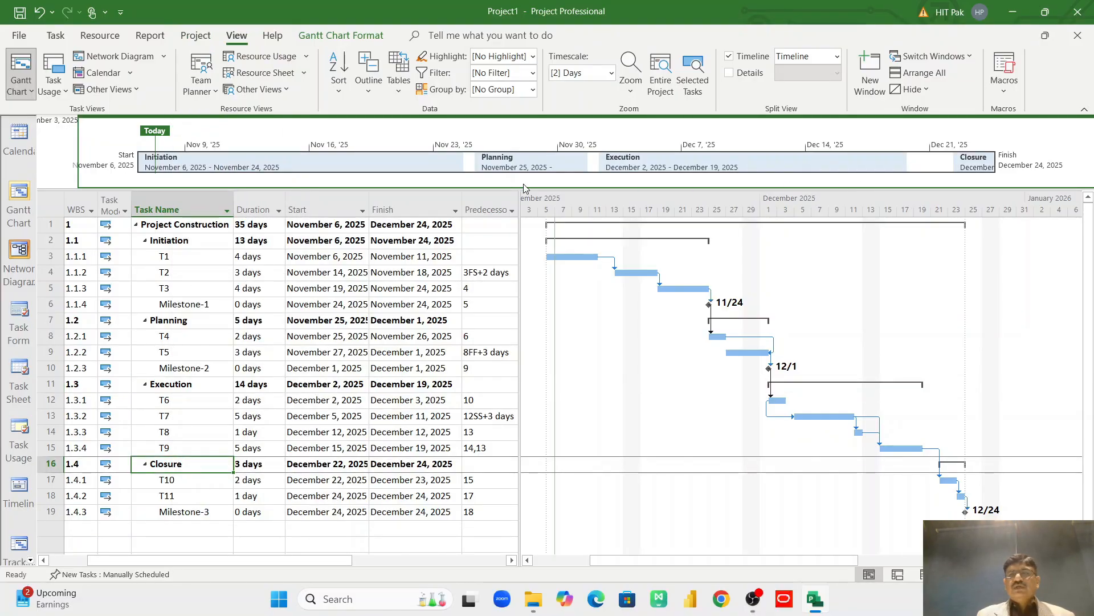
{"action": "mouse_move", "coordinate": [152, 163]}
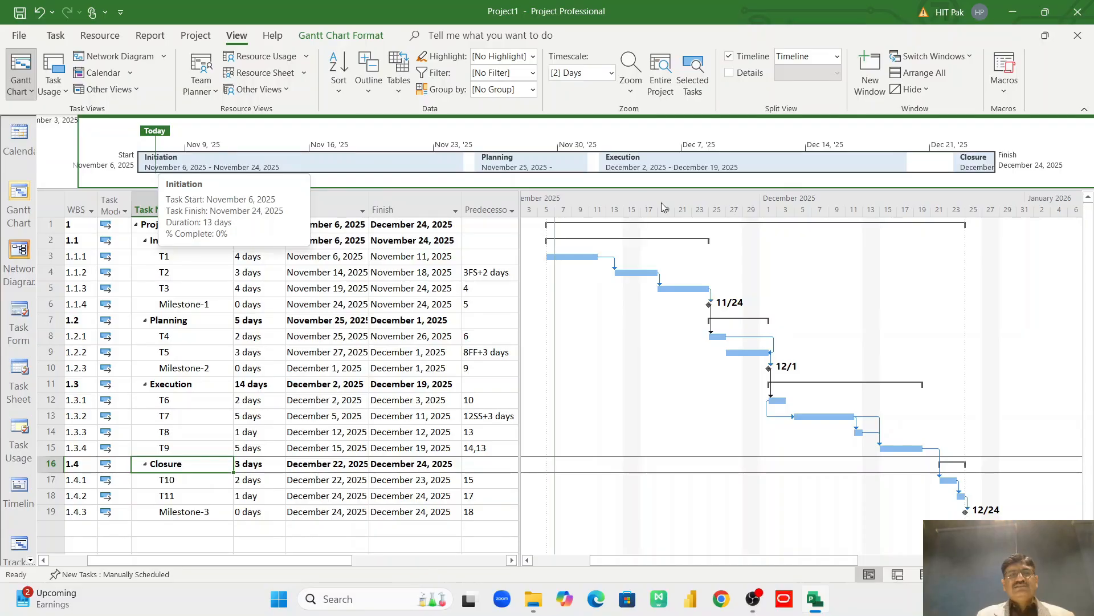
- Enlarge the timeline pane, copy the timeline in the For Presentation format, and shrink the pane again to uncover the task table
{"action": "left_click_drag", "start_coordinate": [582, 187], "coordinate": [586, 314]}
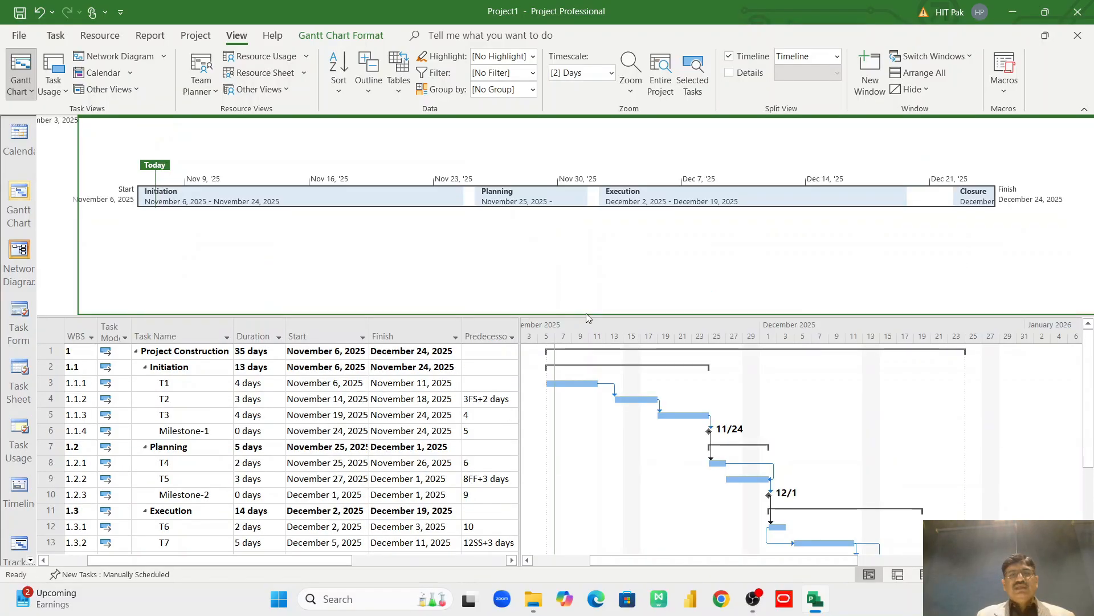
{"action": "right_click", "coordinate": [926, 147]}
{"action": "mouse_move", "coordinate": [965, 151]}
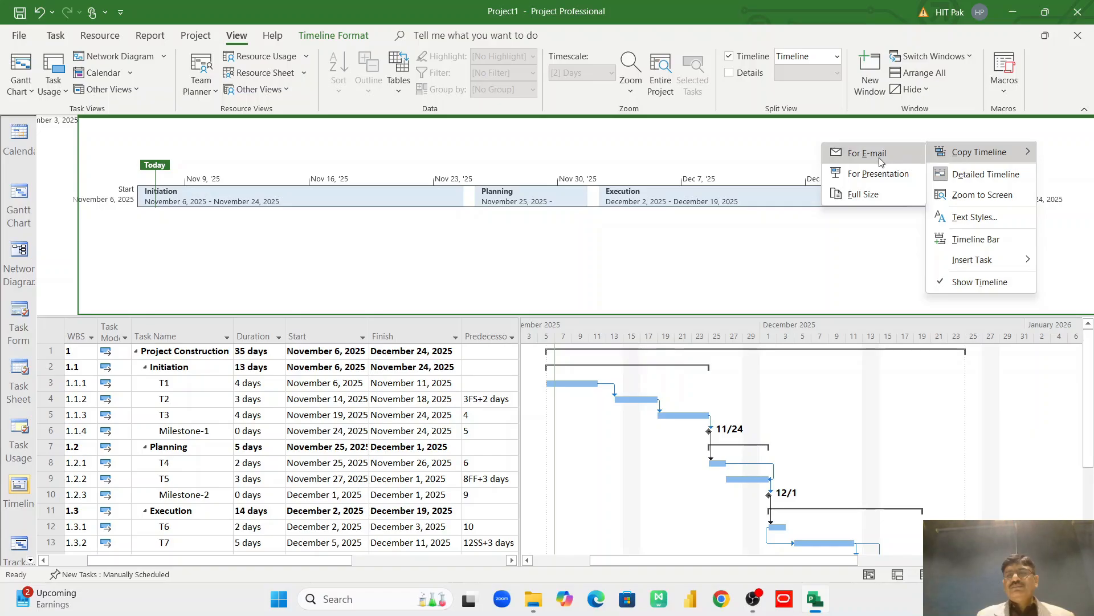
{"action": "left_click", "coordinate": [881, 177]}
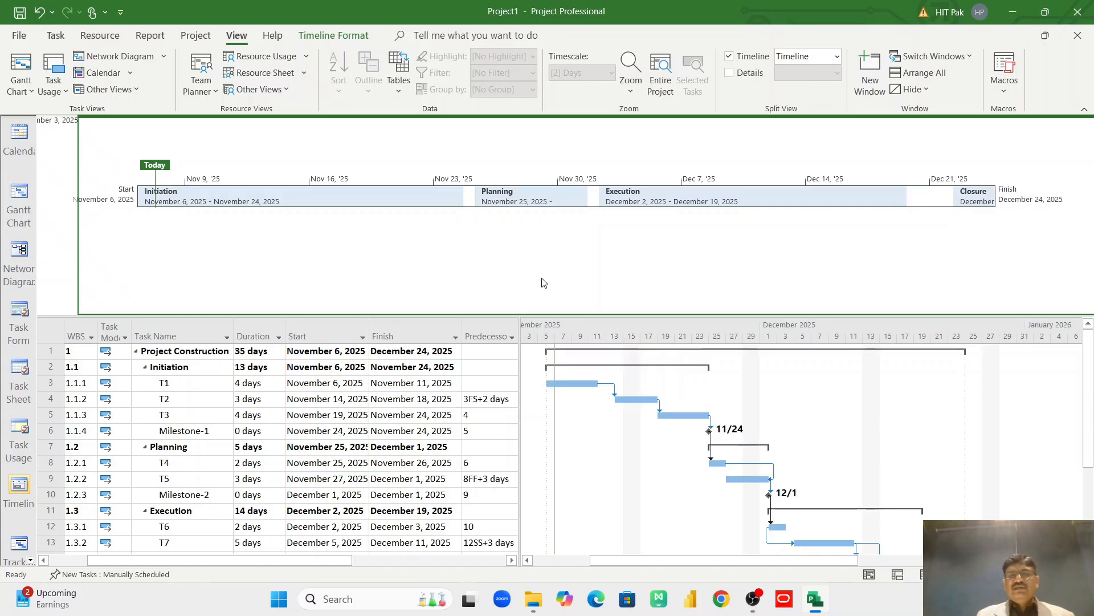
{"action": "left_click_drag", "start_coordinate": [551, 314], "coordinate": [561, 195]}
{"action": "left_click", "coordinate": [260, 343]}
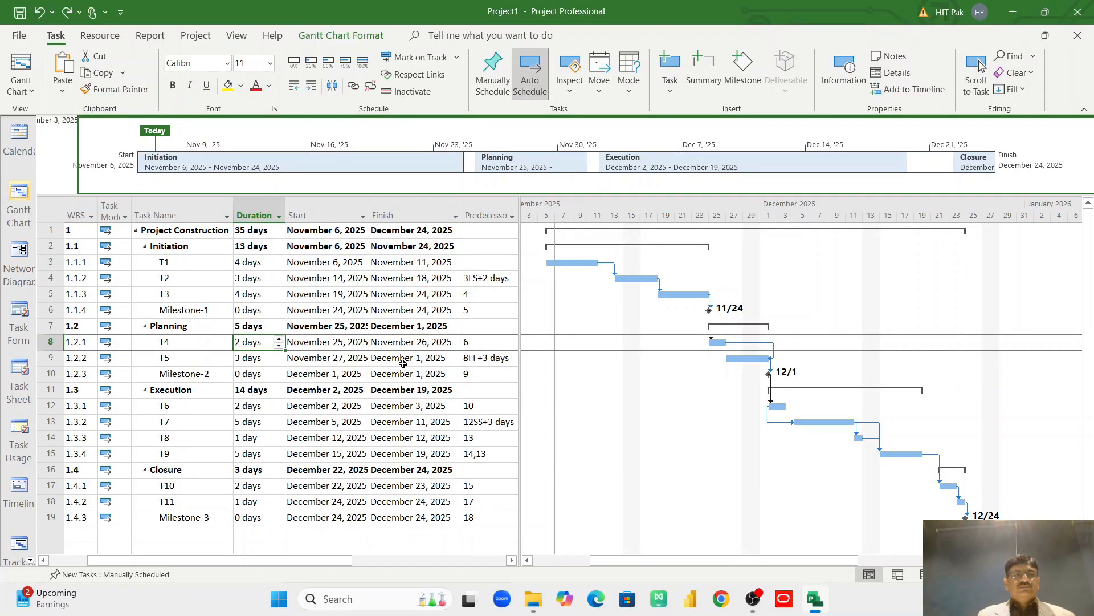